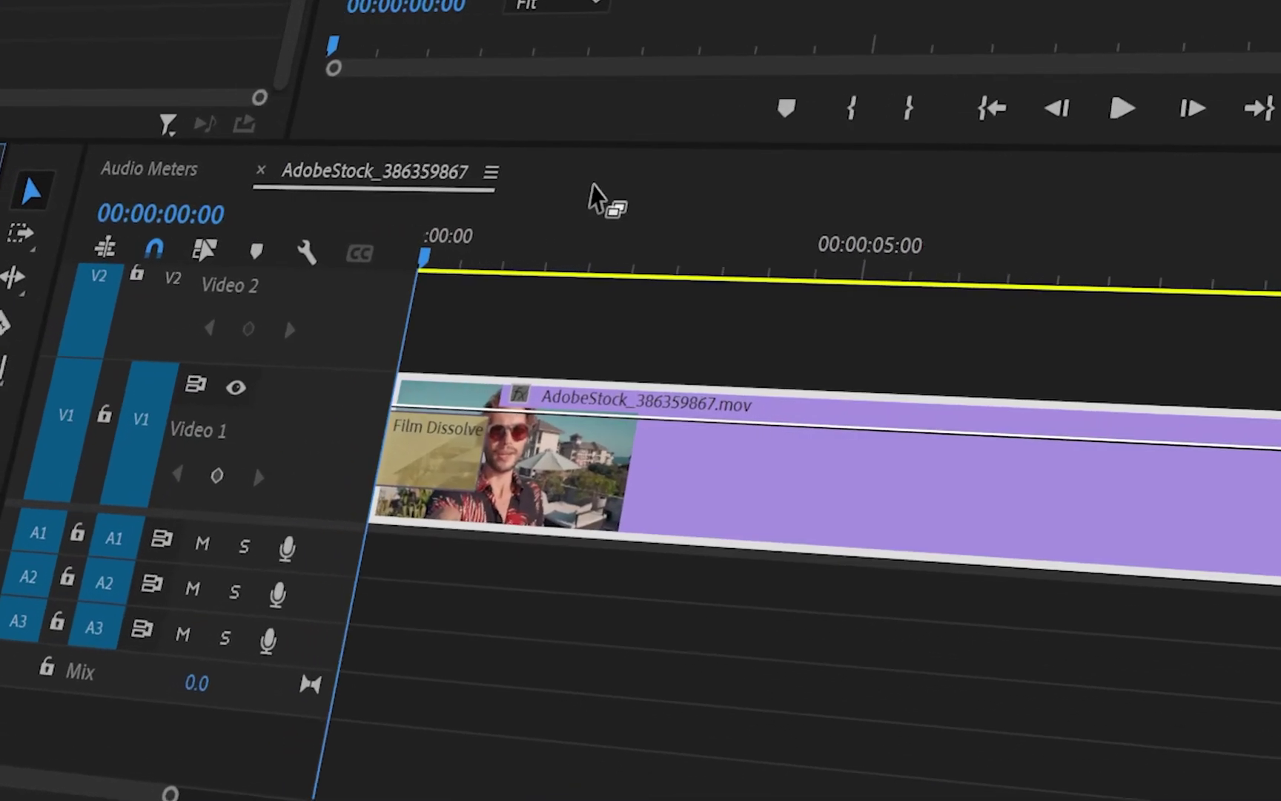
# - Play the sequence to preview the AdobeStock_386359867.mov clip
pyautogui.press('space')
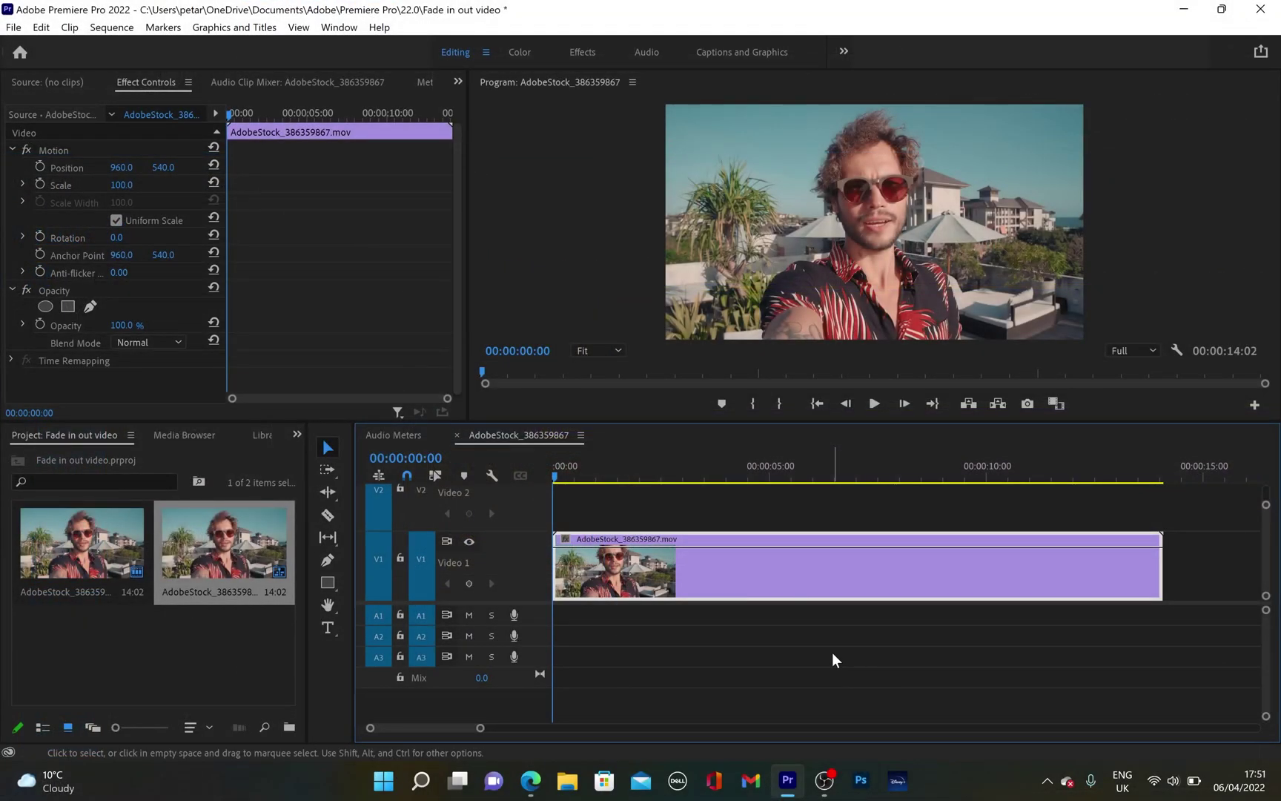
# - Apply a Film Dissolve transition from the Effects panel to the start of the V1 clip
pyautogui.click(298, 437)
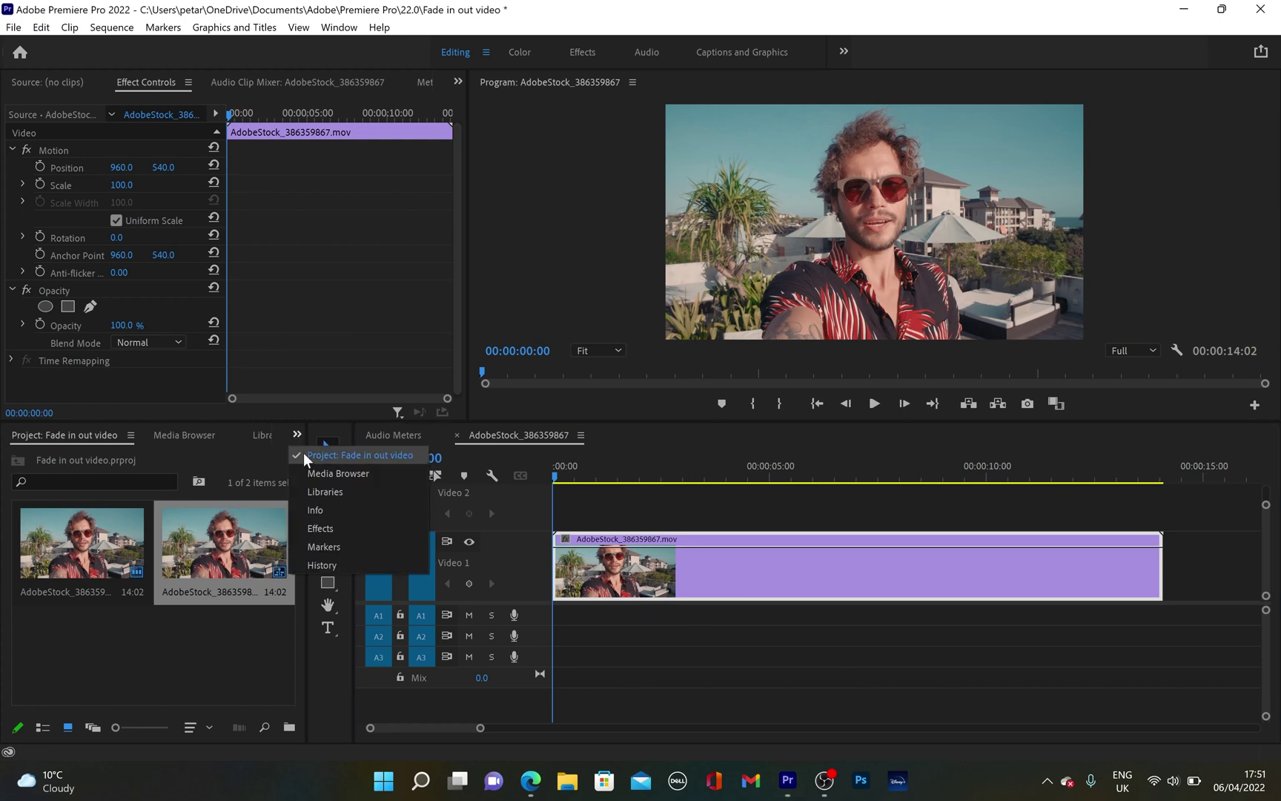
pyautogui.click(322, 526)
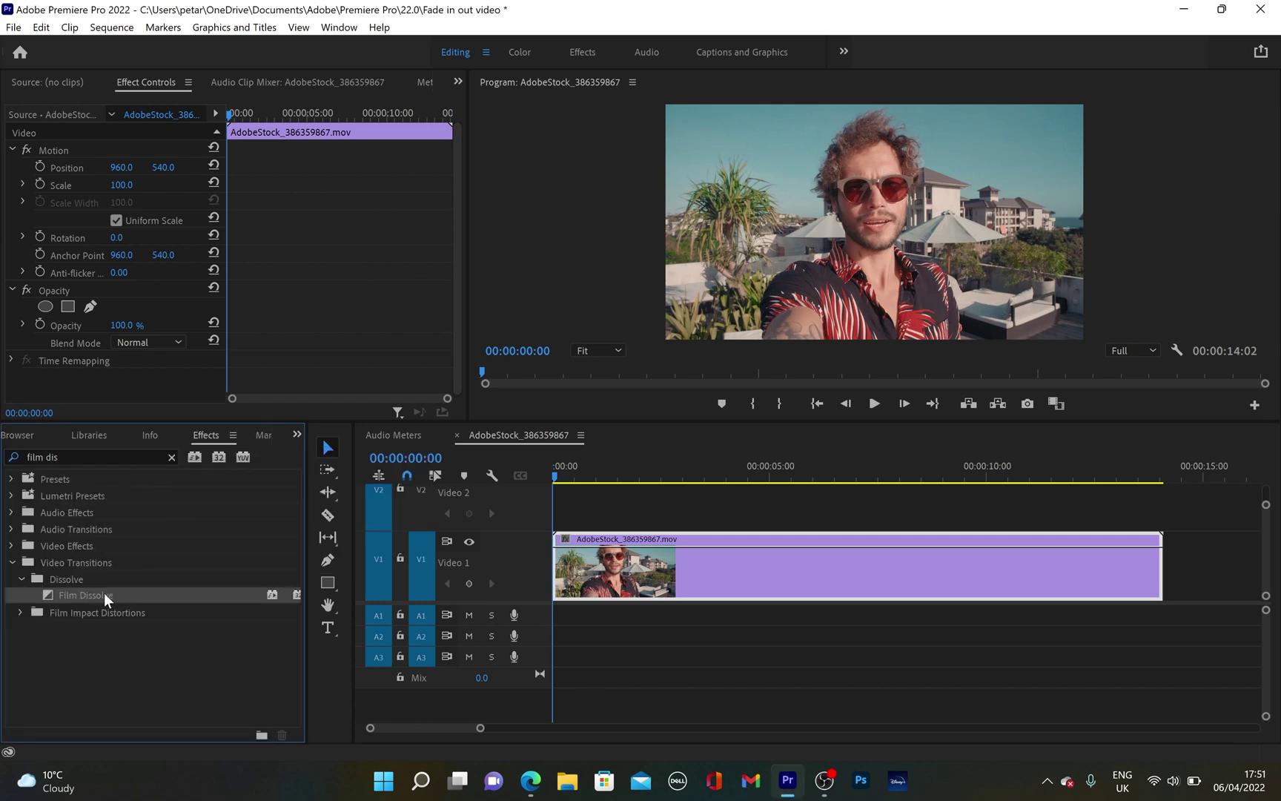
pyautogui.moveTo(95, 593); pyautogui.dragTo(558, 583)
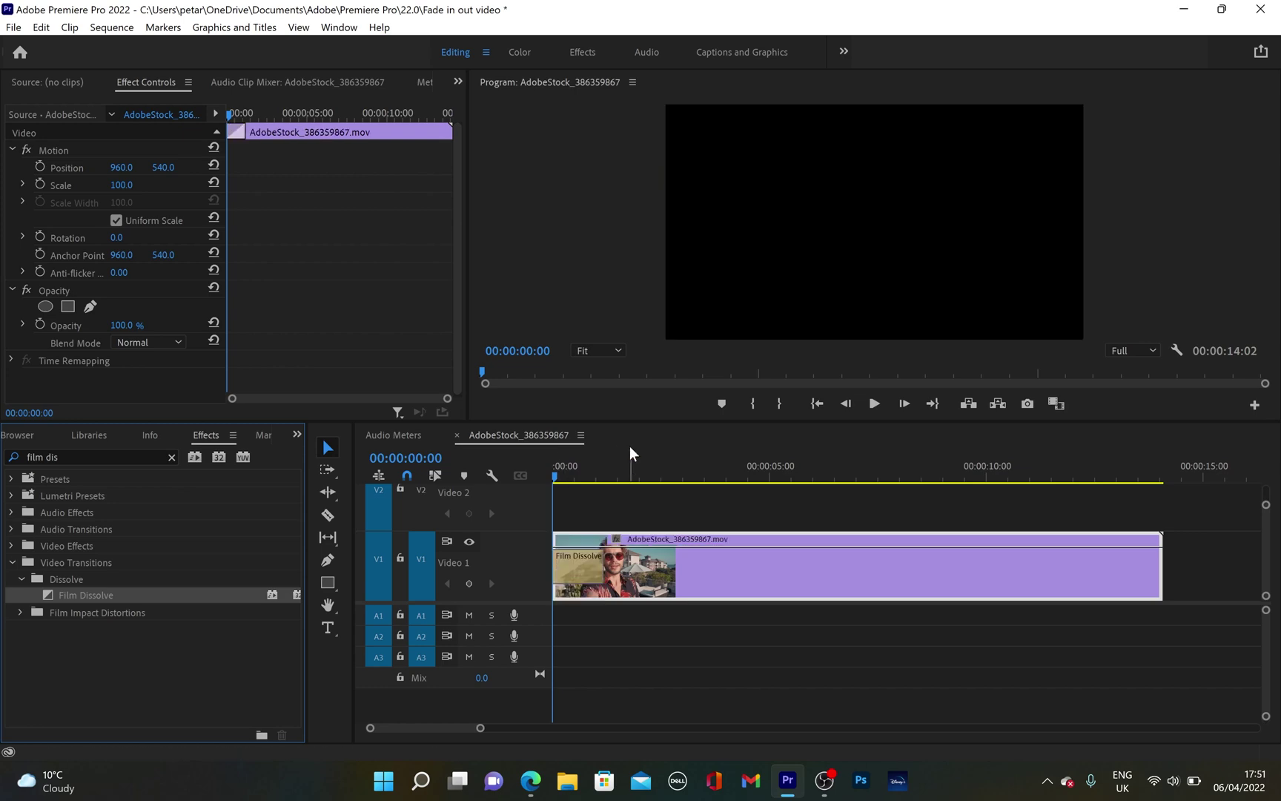
# - Preview the fade-in, then stretch the Film Dissolve to a 00:00:03:01 duration
pyautogui.press('space')
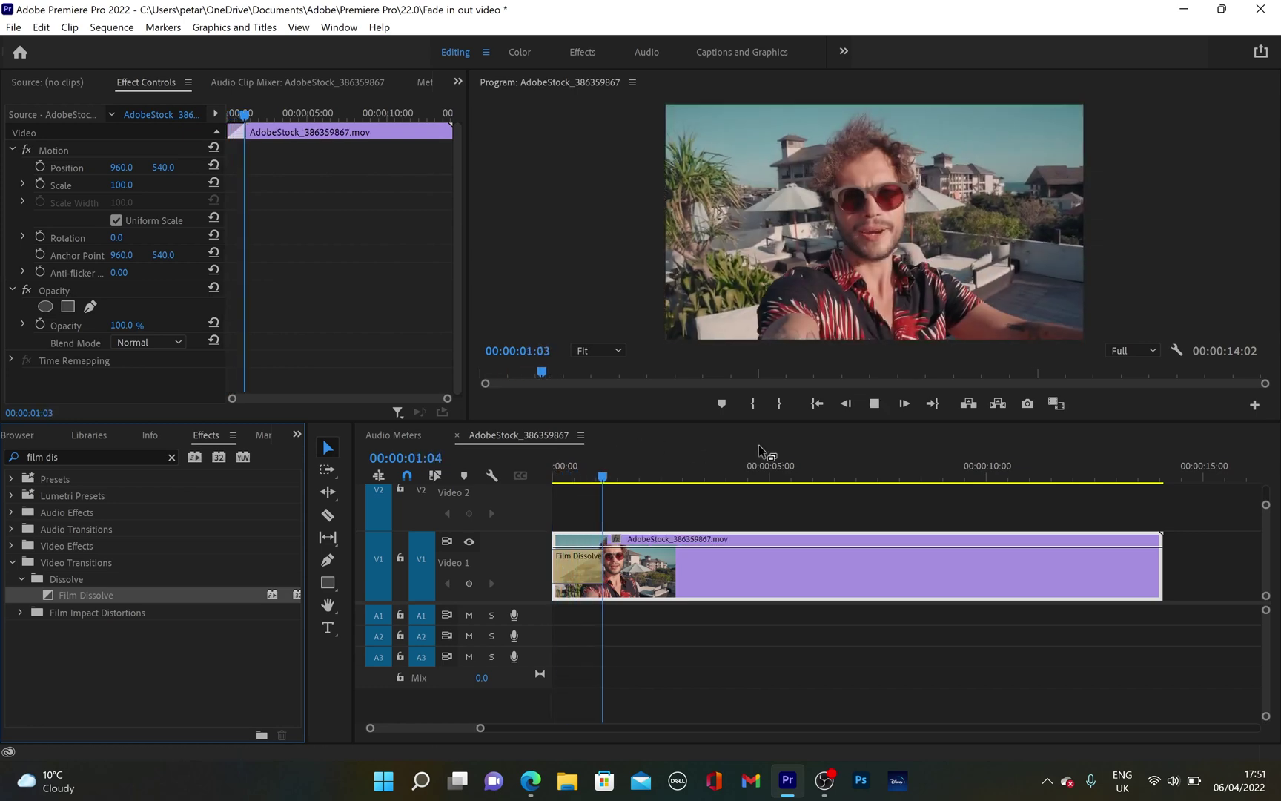
pyautogui.press('space')
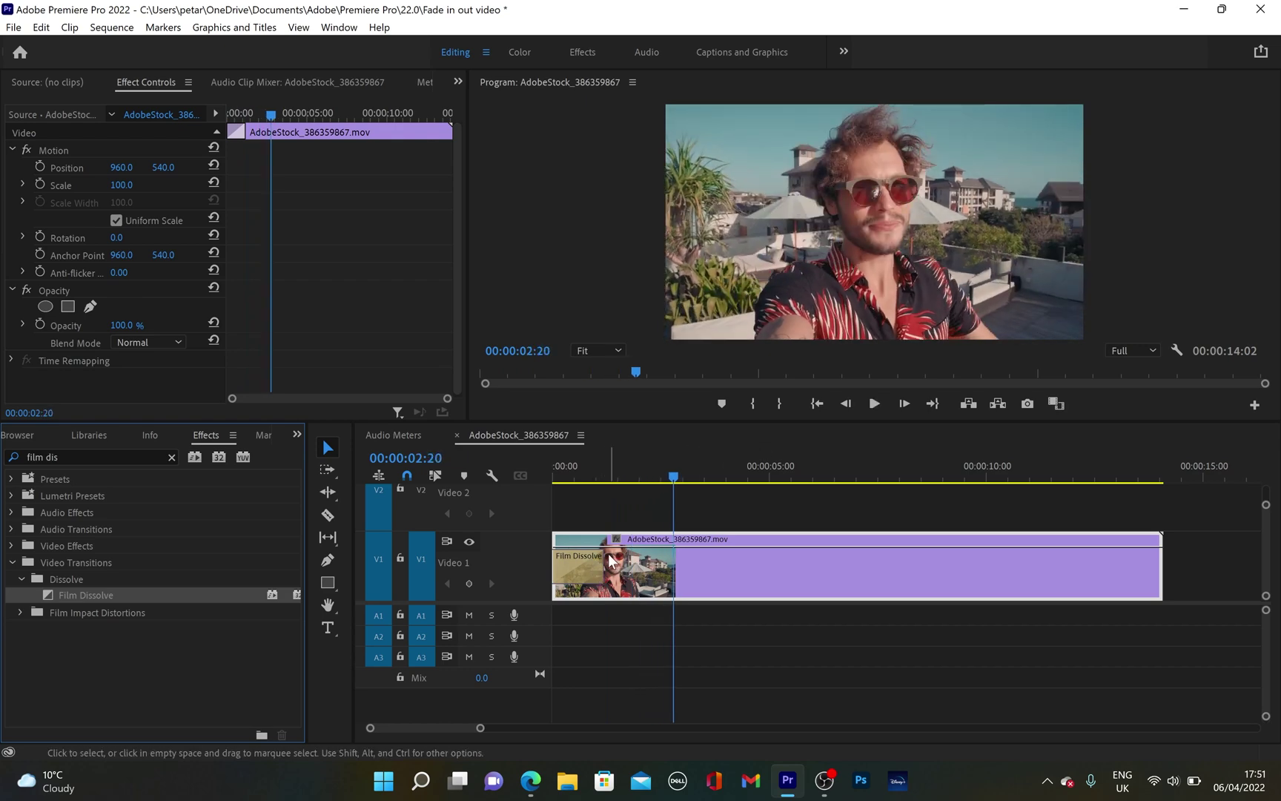
pyautogui.click(582, 564)
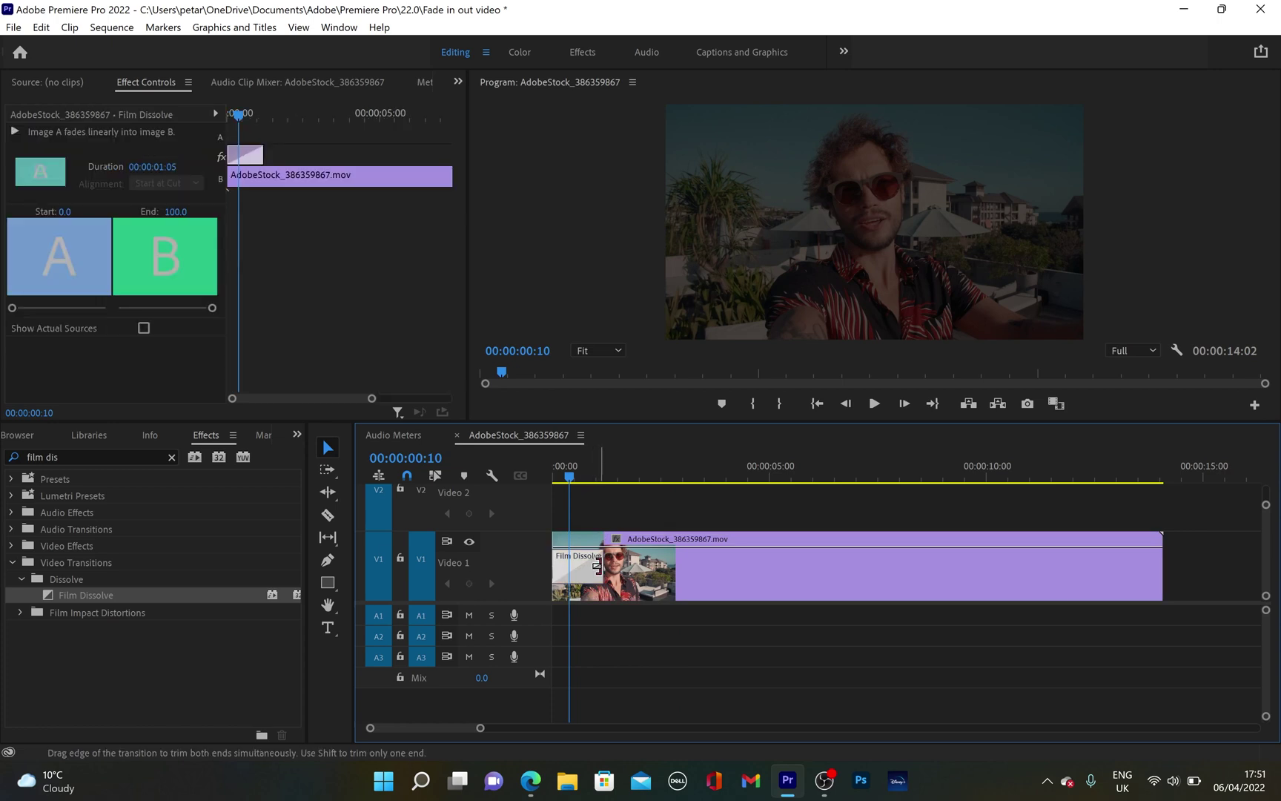
pyautogui.moveTo(597, 567); pyautogui.dragTo(682, 569)
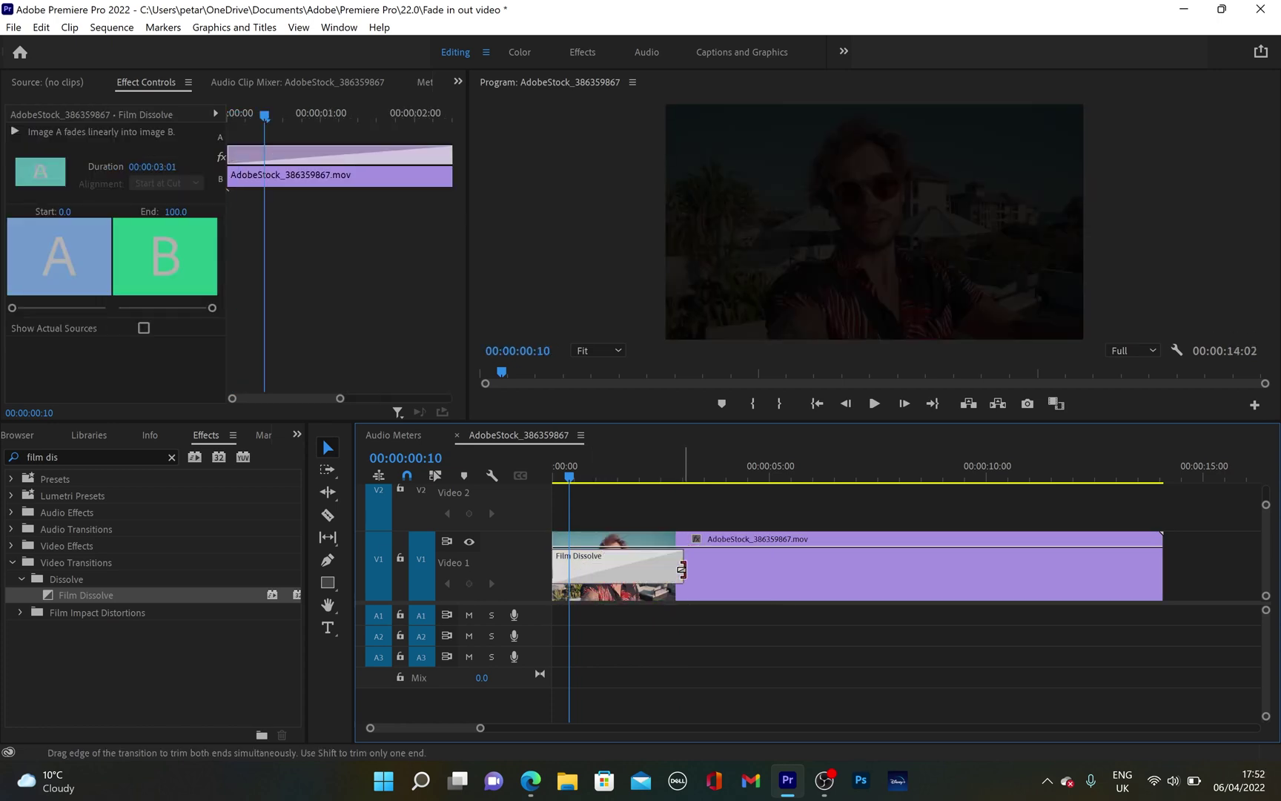
# - Preview the long dissolve, then shorten the opening Film Dissolve to under a second
pyautogui.press('space')
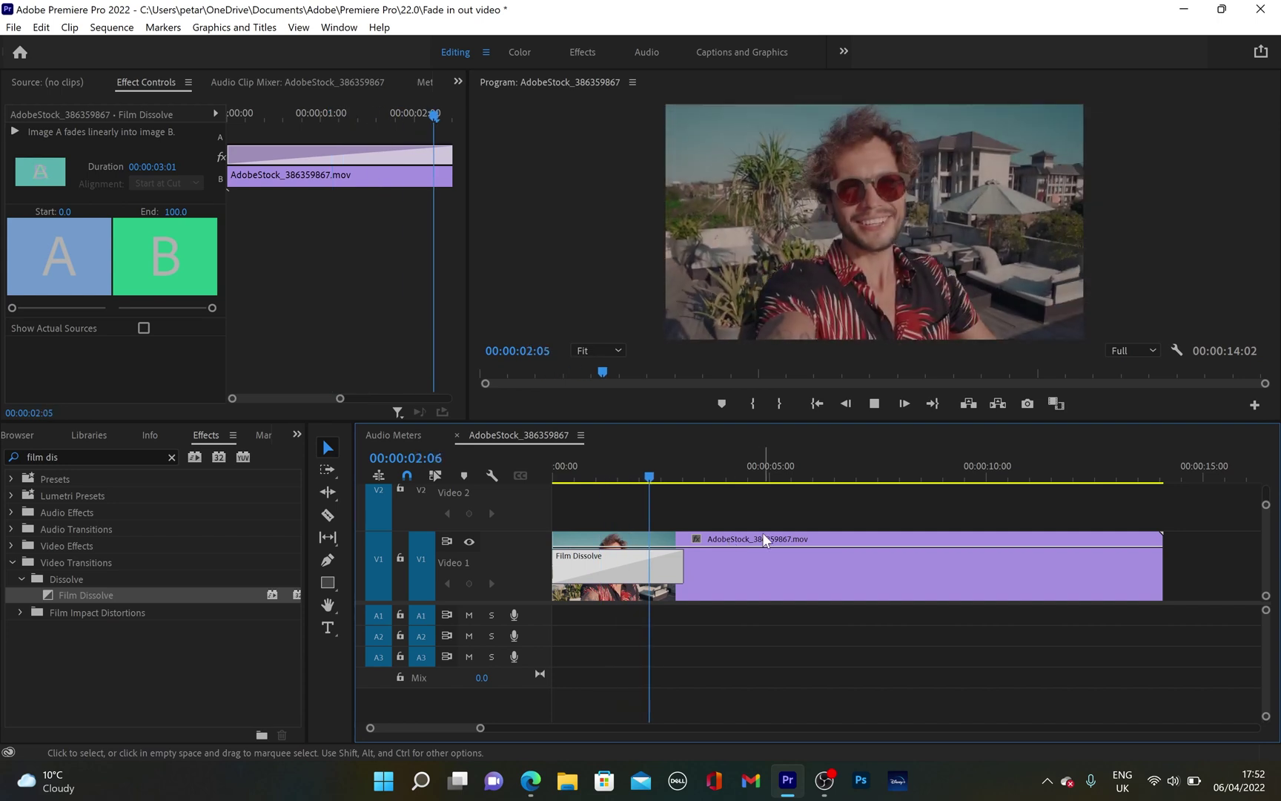
pyautogui.press('space')
pyautogui.click(762, 532)
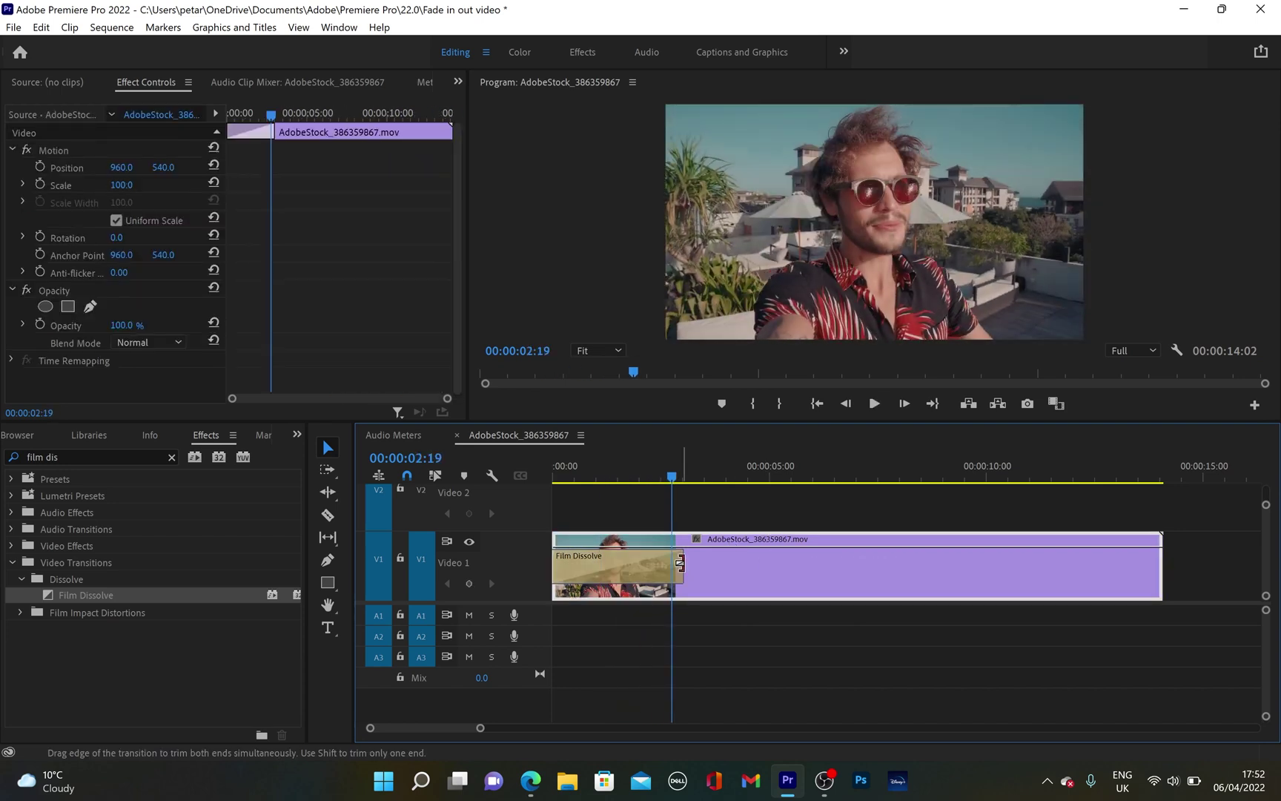
pyautogui.moveTo(680, 563); pyautogui.dragTo(585, 572)
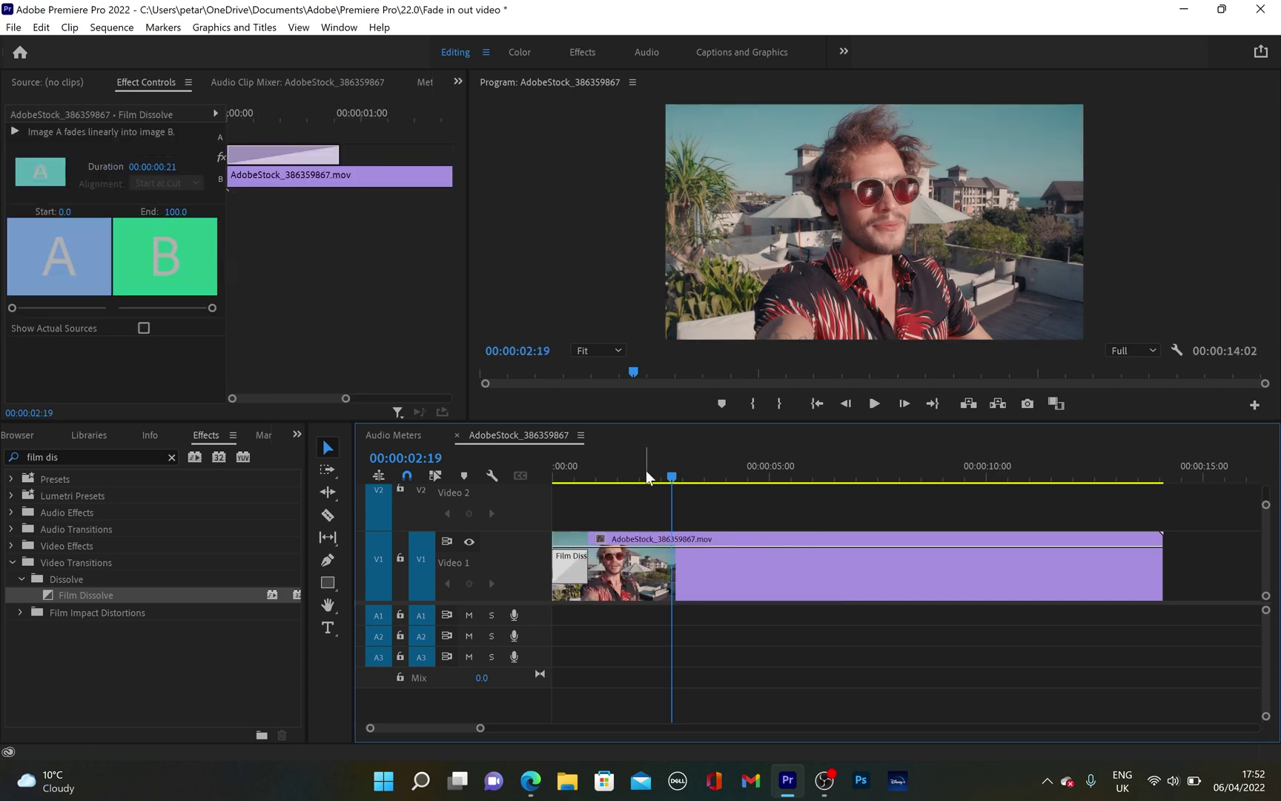
# - Play the quicker fade-in from the sequence start
pyautogui.press('Home')
pyautogui.press('space')
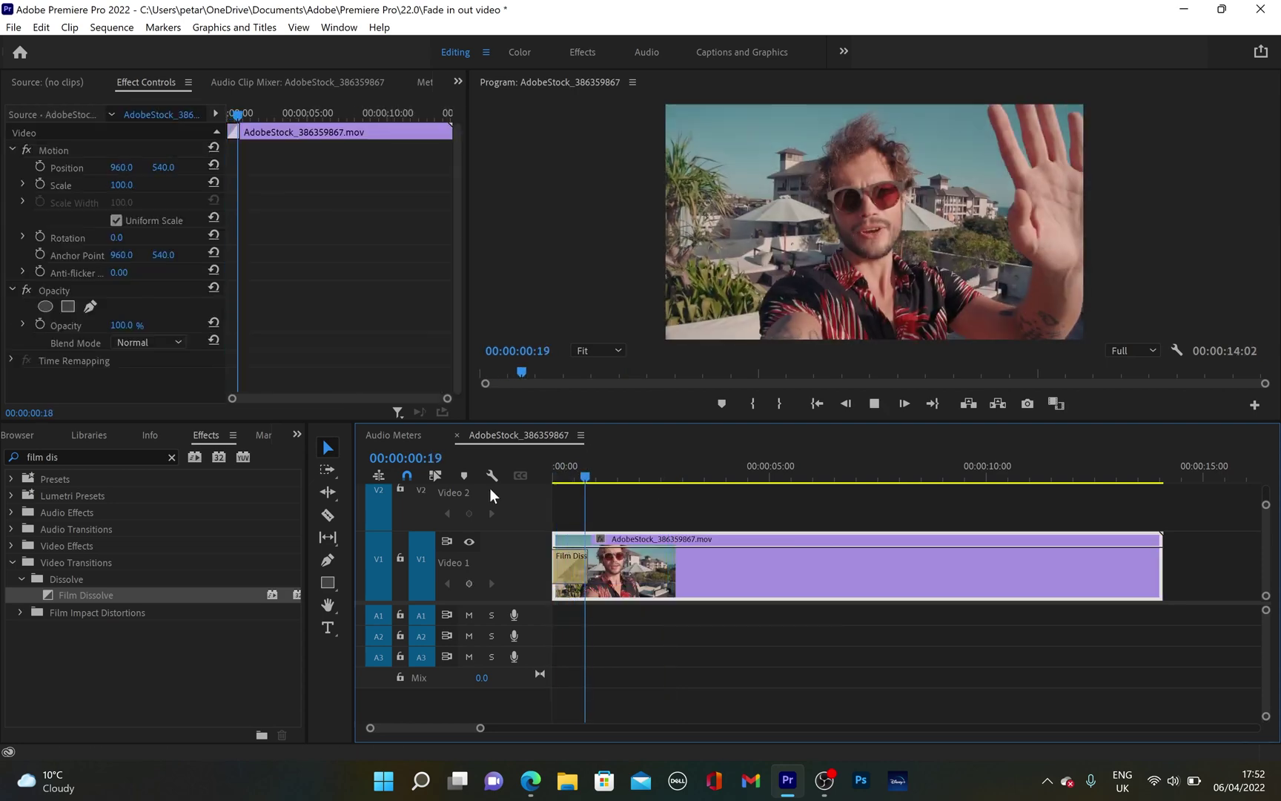
pyautogui.press('space')
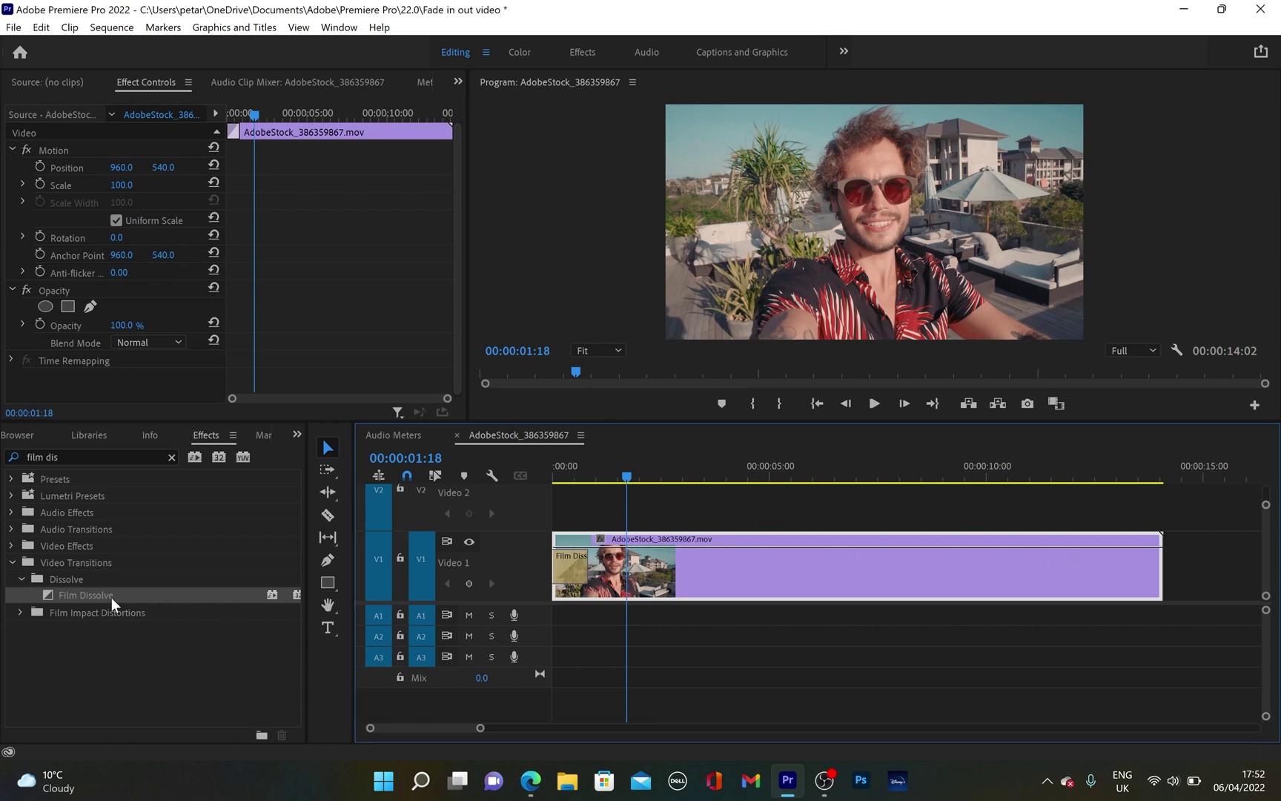
pyautogui.moveTo(104, 592); pyautogui.dragTo(1002, 590)
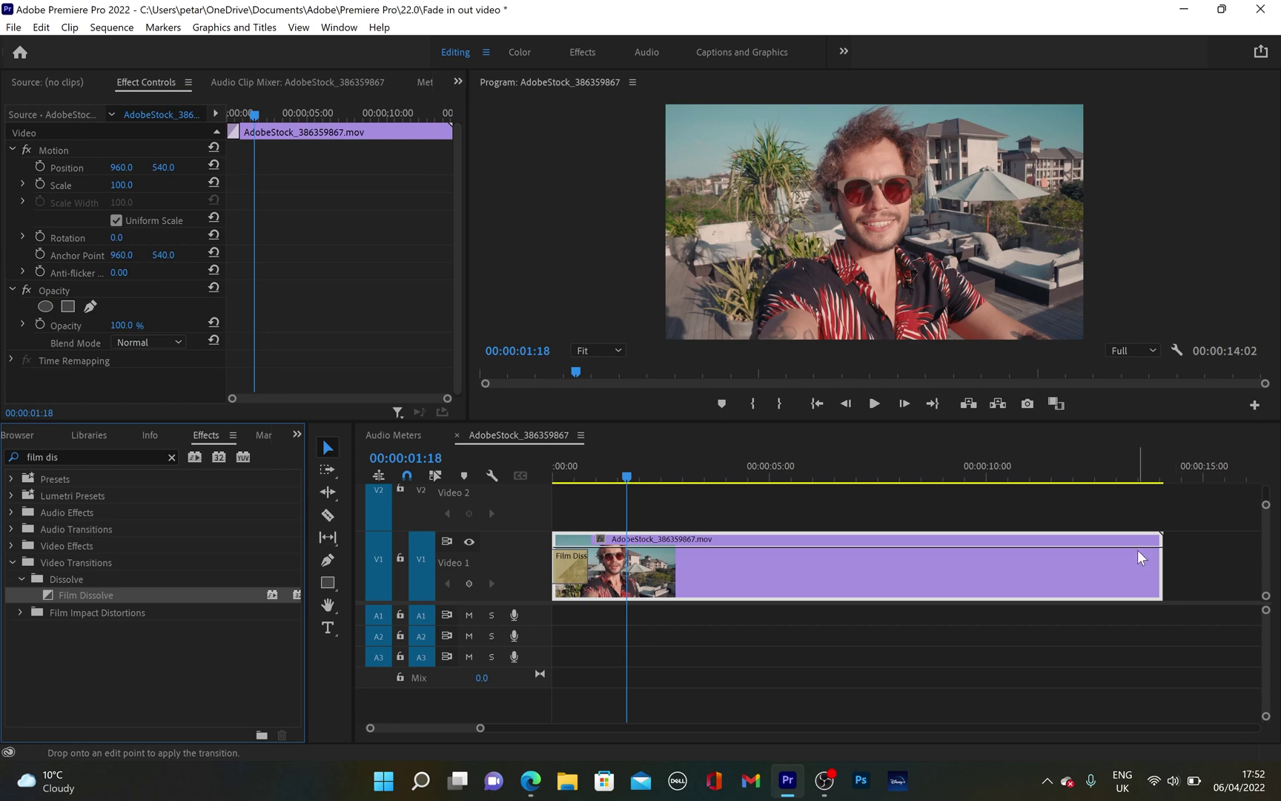
# - Place a Film Dissolve at the clip's end, preview the fade-out, then delete it
pyautogui.moveTo(1165, 566); pyautogui.dragTo(1150, 566)
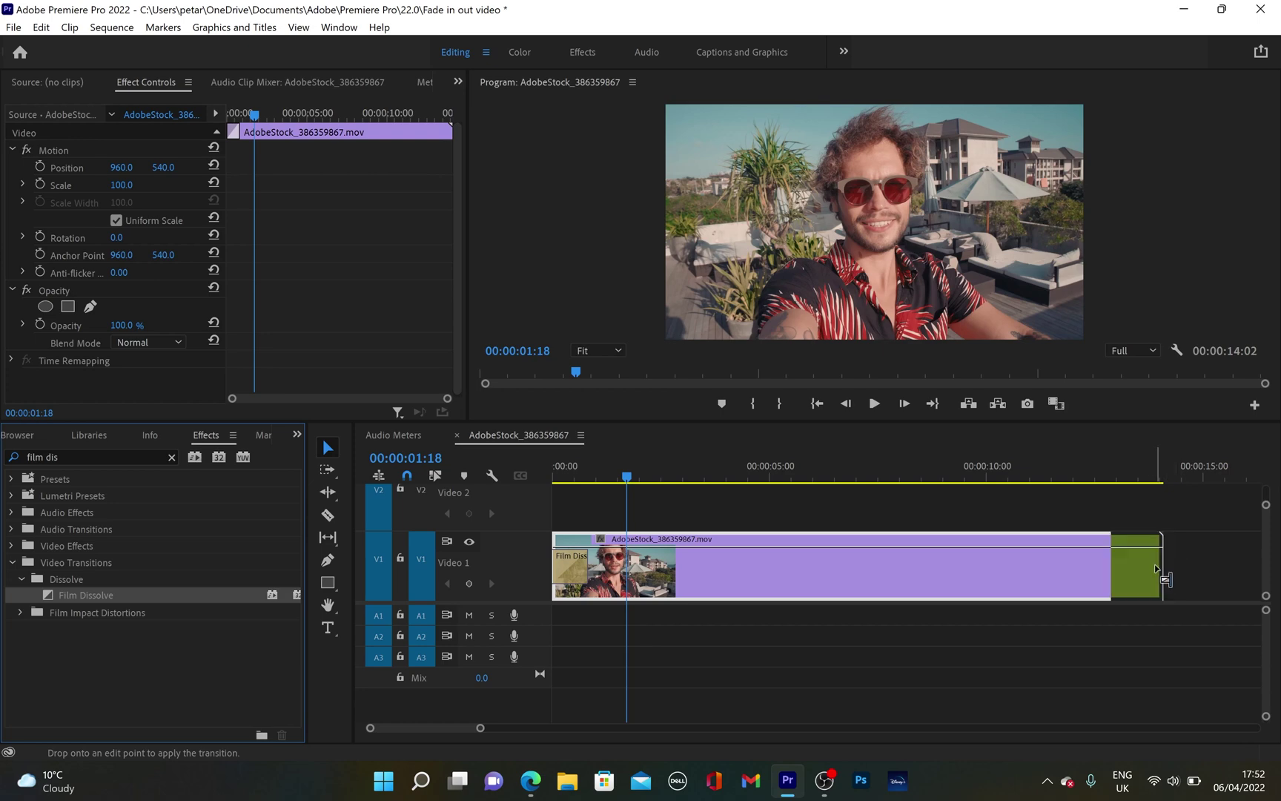
pyautogui.click(1054, 477)
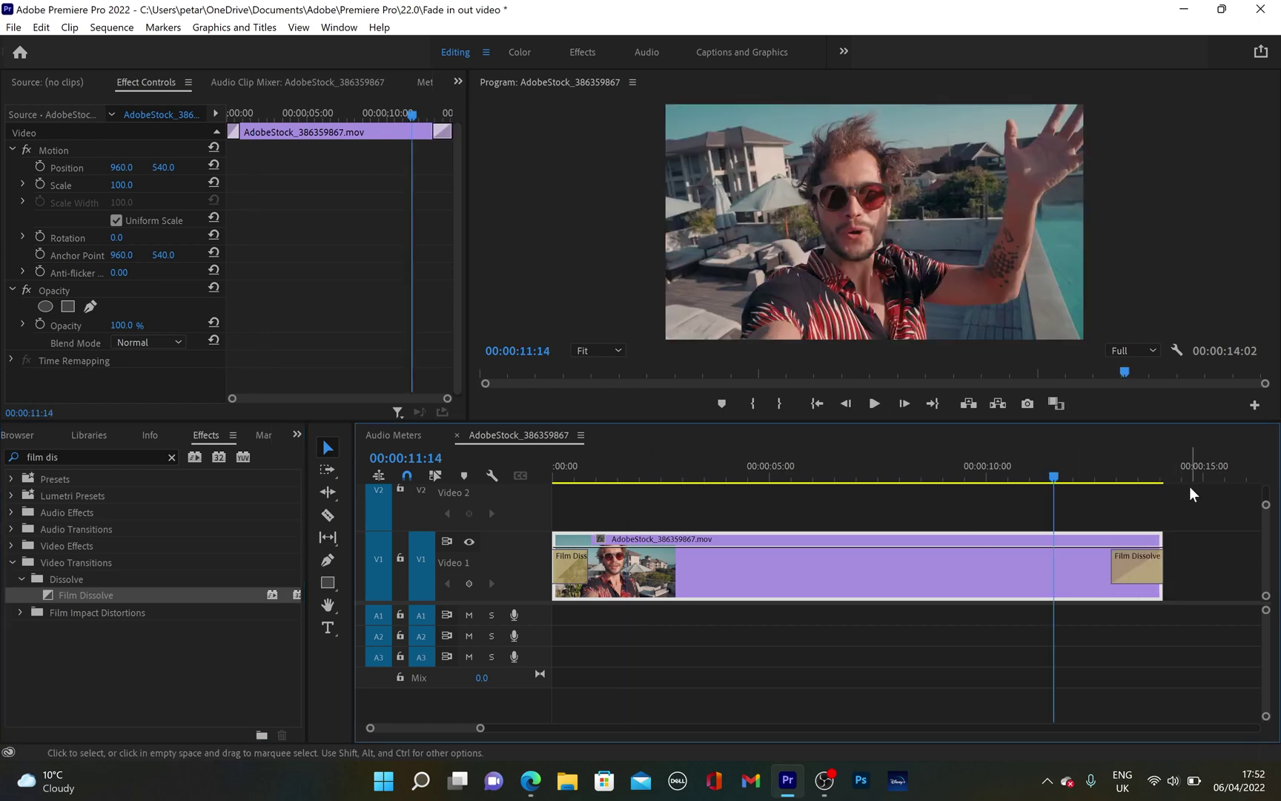
pyautogui.press('space')
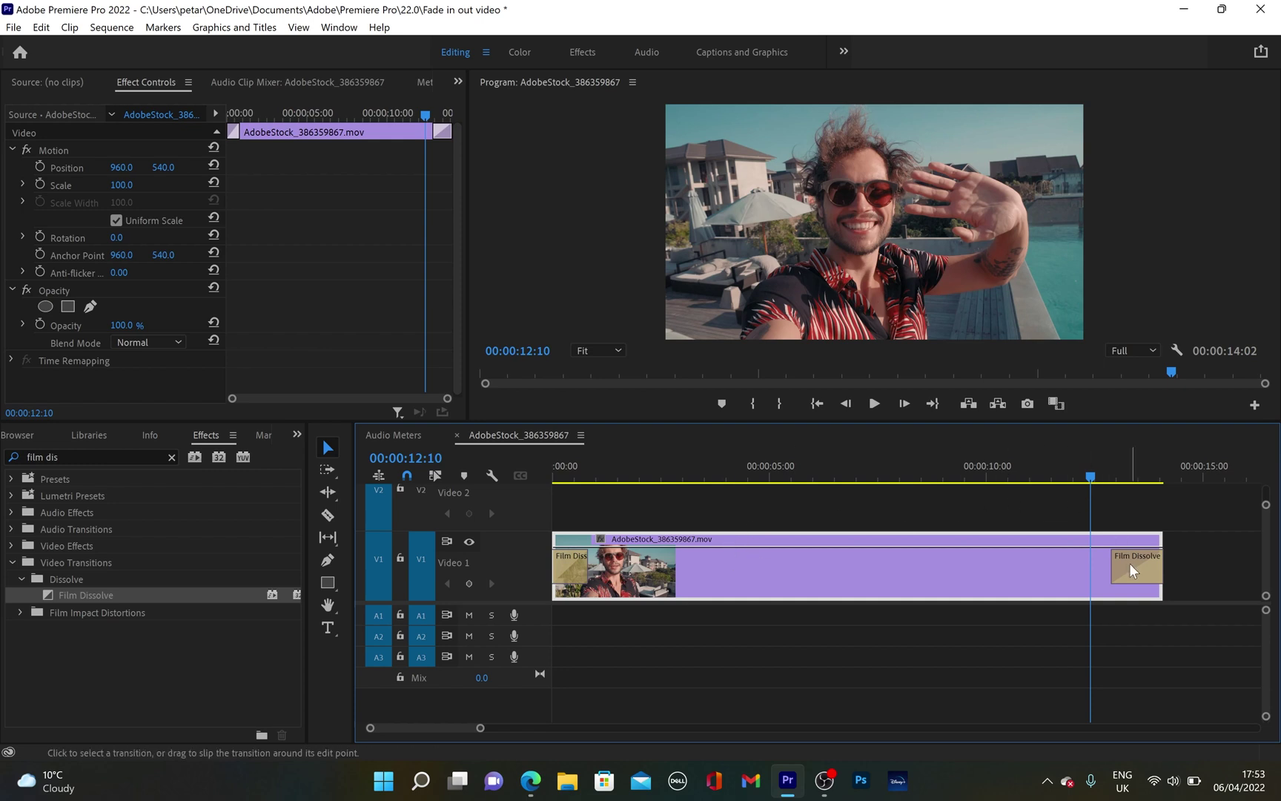
pyautogui.click(1129, 563)
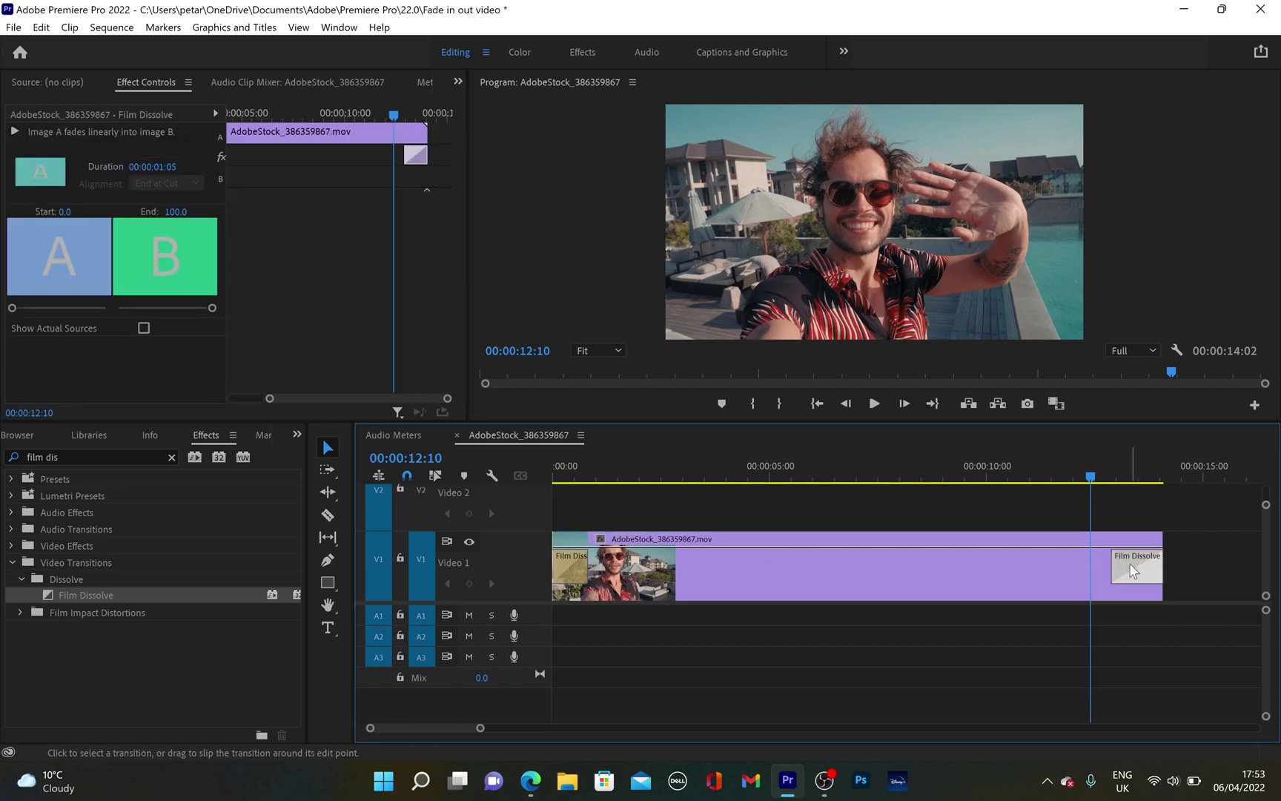
pyautogui.press('Delete')
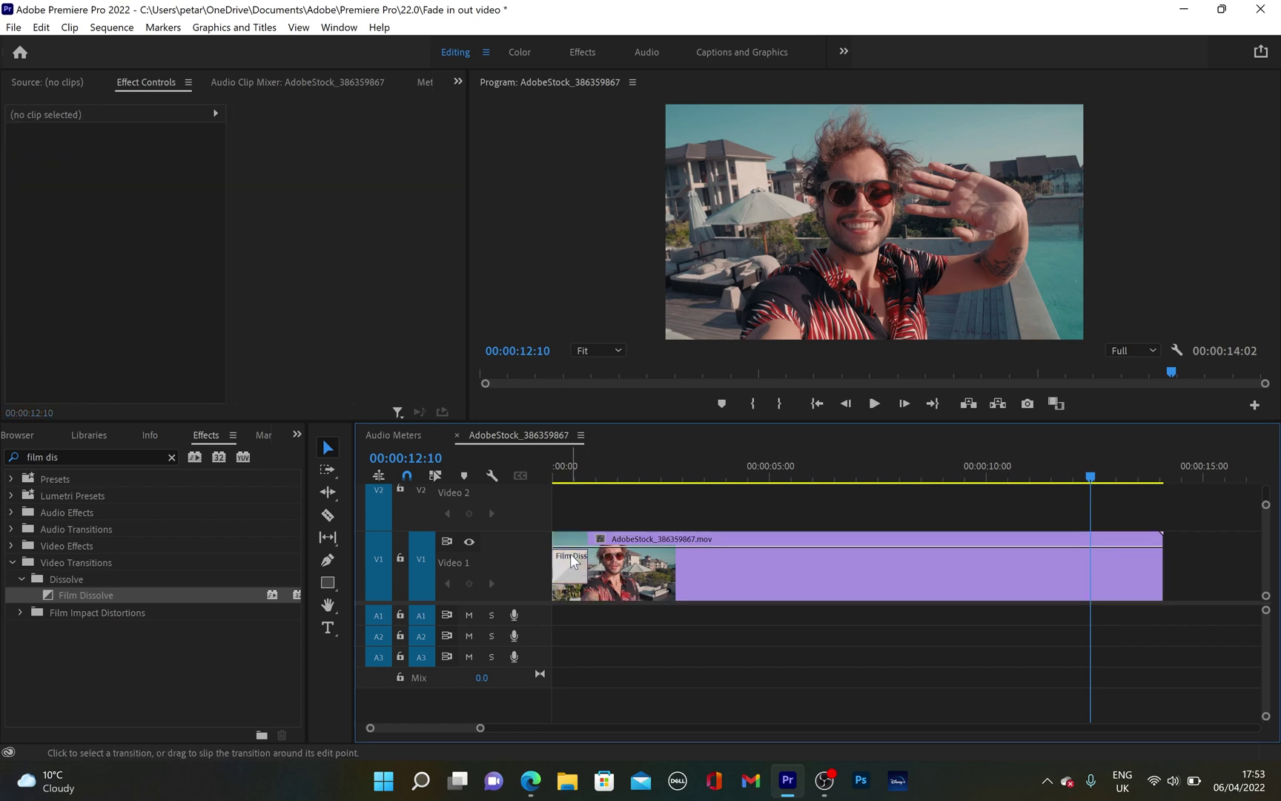
# - Delete the opening Film Dissolve, search effects for 'cros di', and apply Cross Dissolve to the clip's start
pyautogui.click(570, 553)
pyautogui.press('Delete')
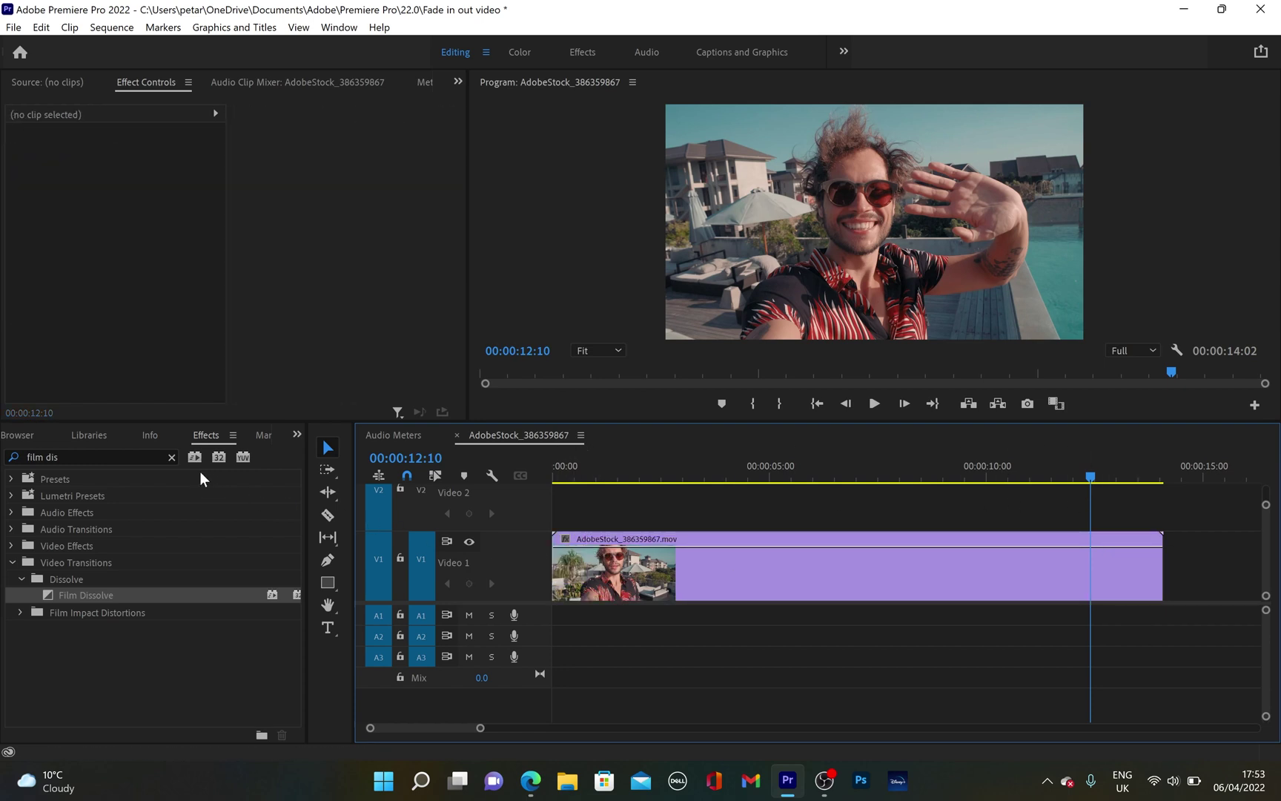
pyautogui.click(171, 457)
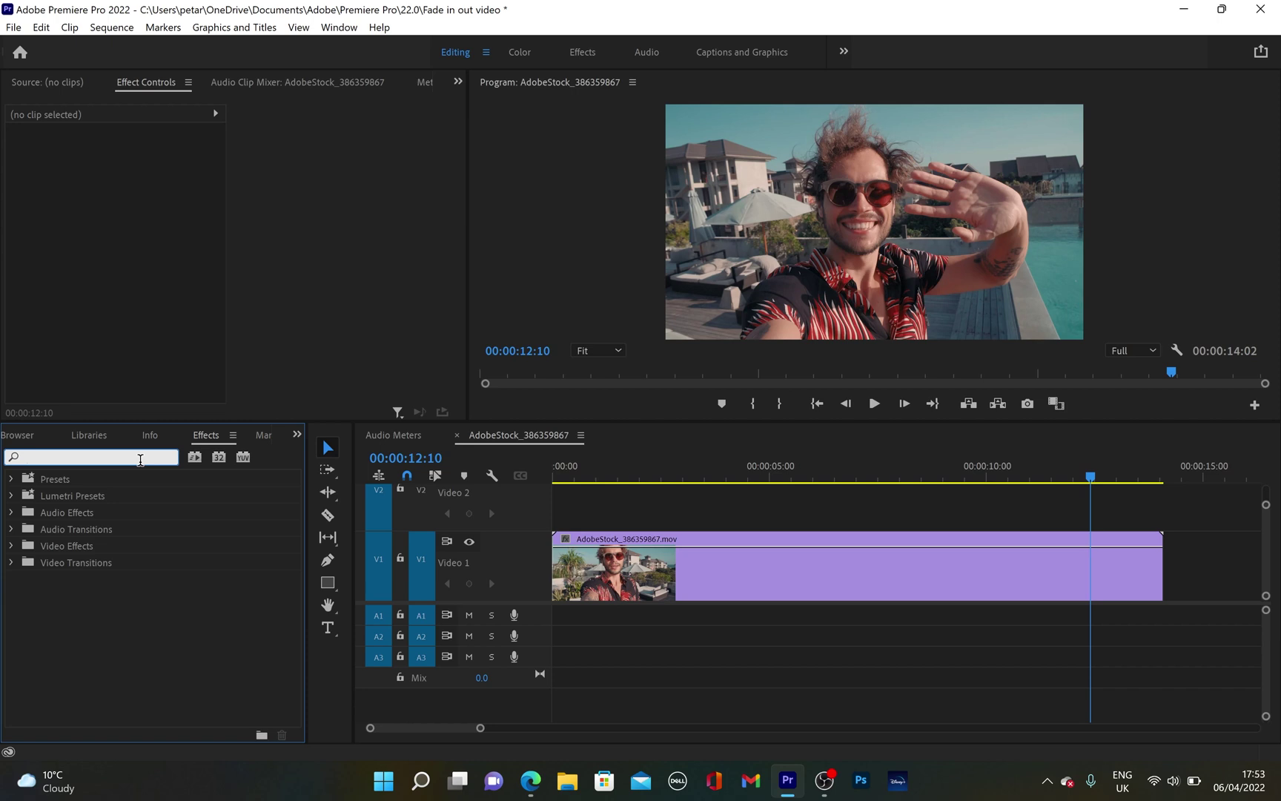
pyautogui.write('cros')
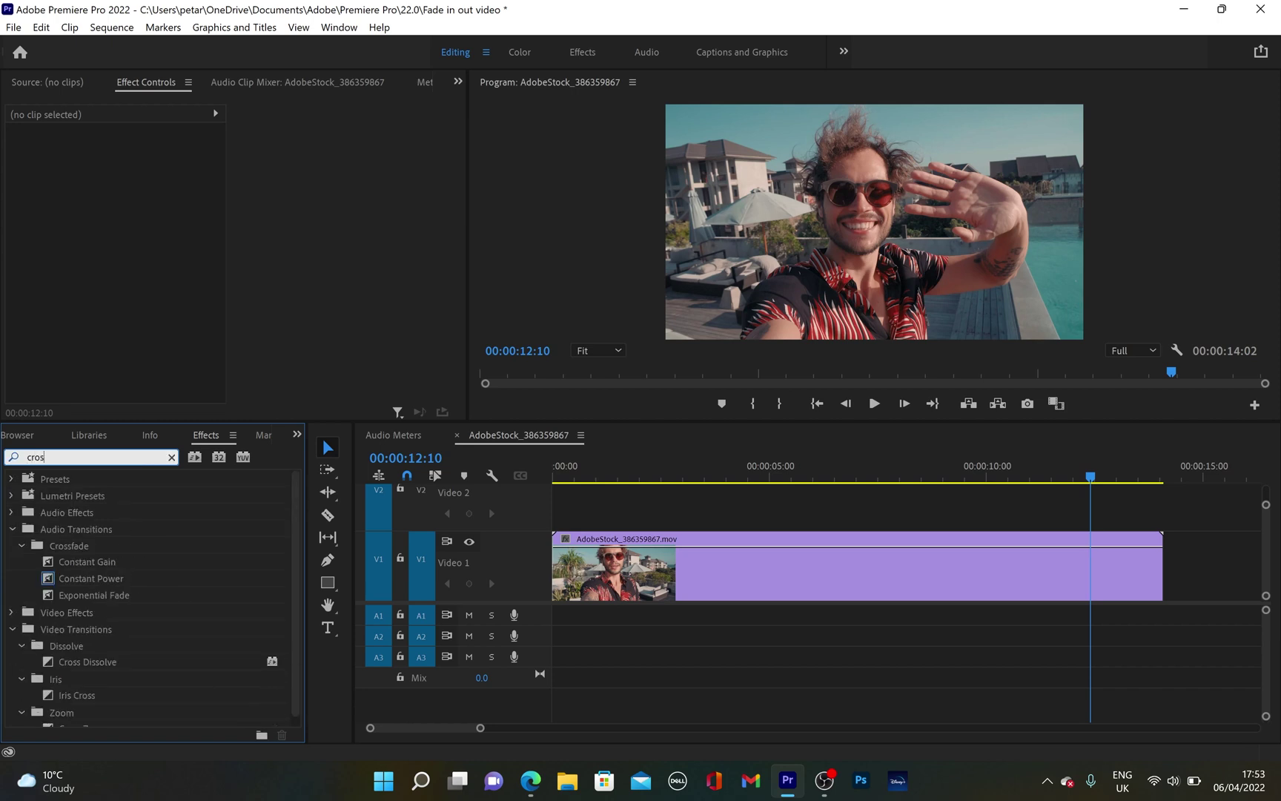
pyautogui.write(' di')
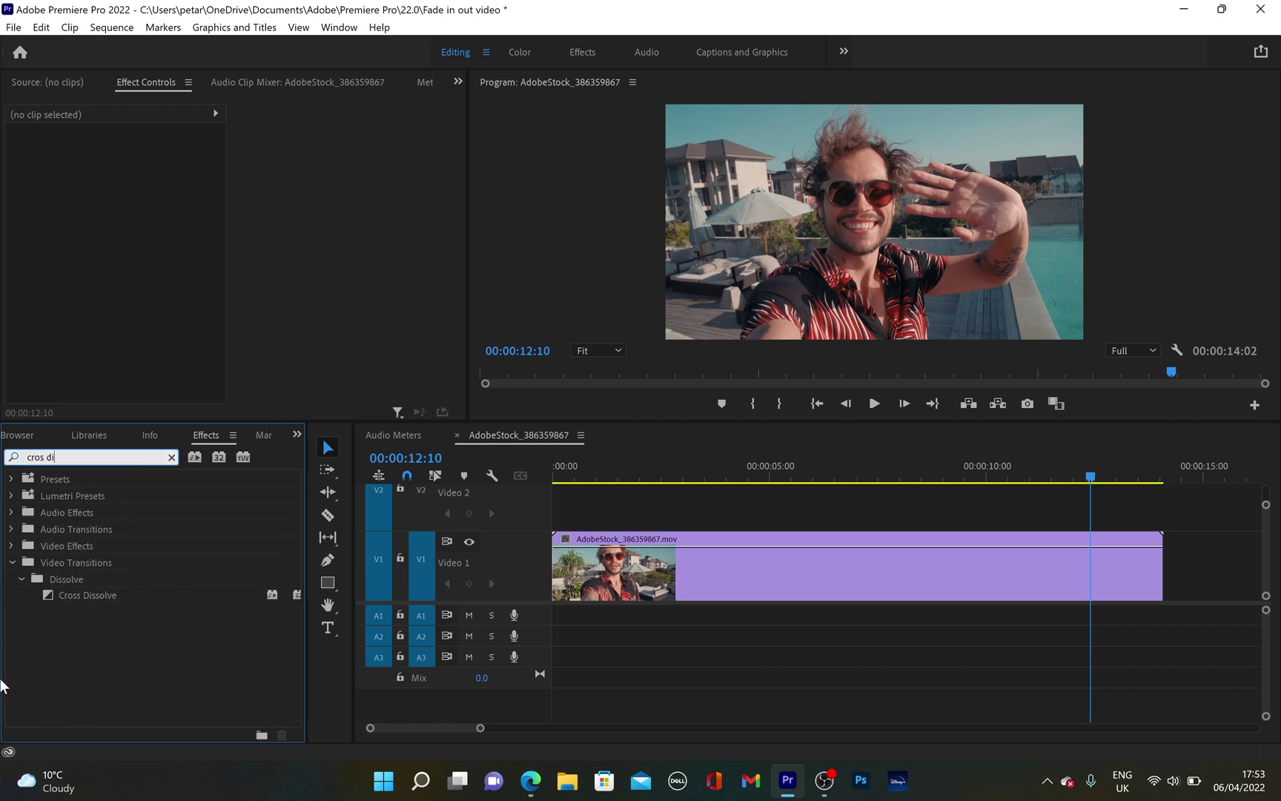
pyautogui.click(127, 596)
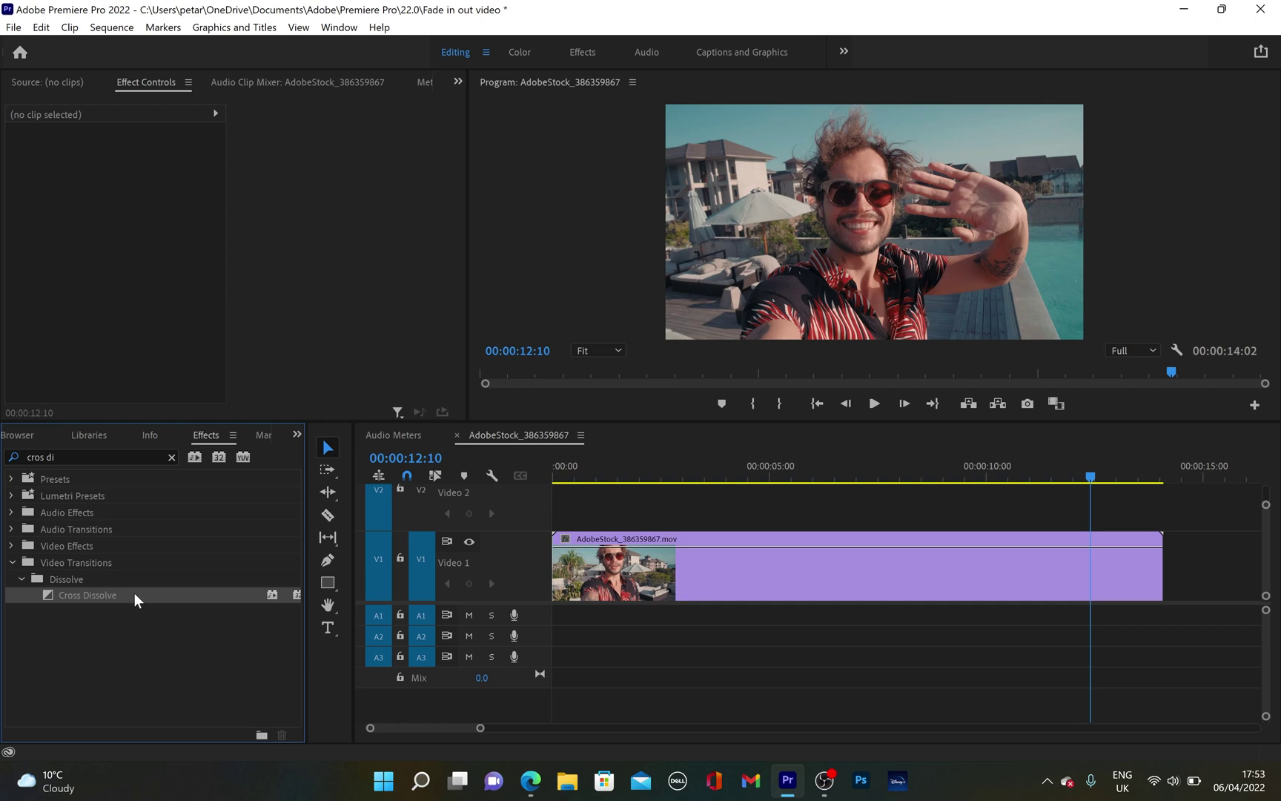
pyautogui.moveTo(126, 594); pyautogui.dragTo(565, 556)
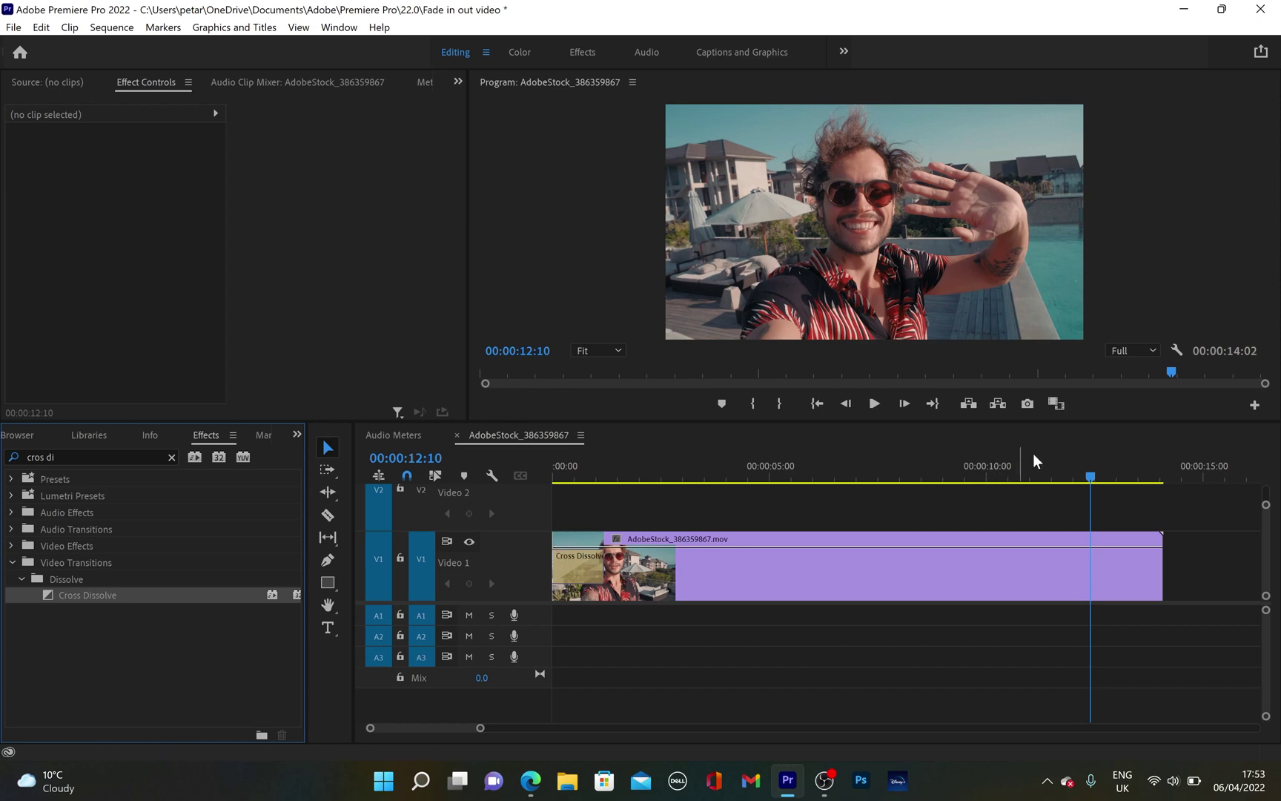
# - Preview the Cross Dissolve fade-in from the start of the sequence
pyautogui.click(583, 537)
pyautogui.press('Home')
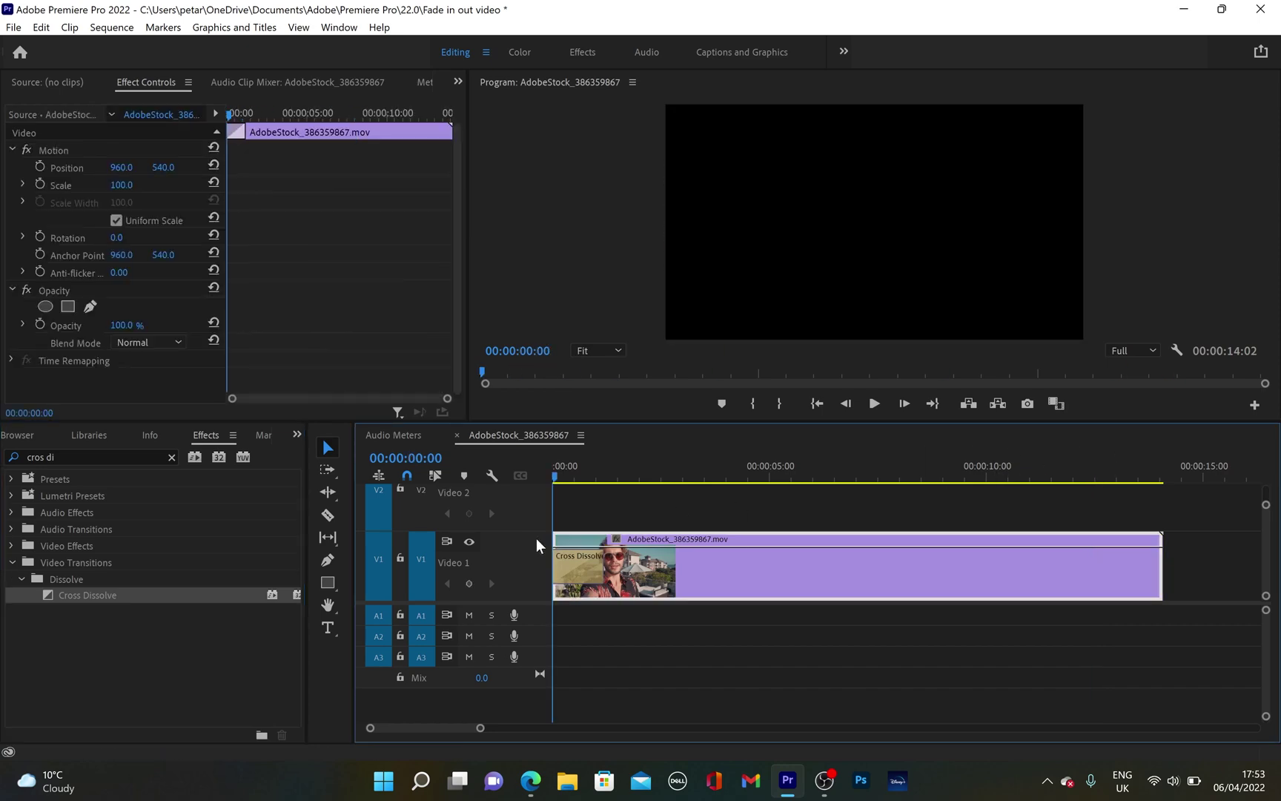
pyautogui.press('space')
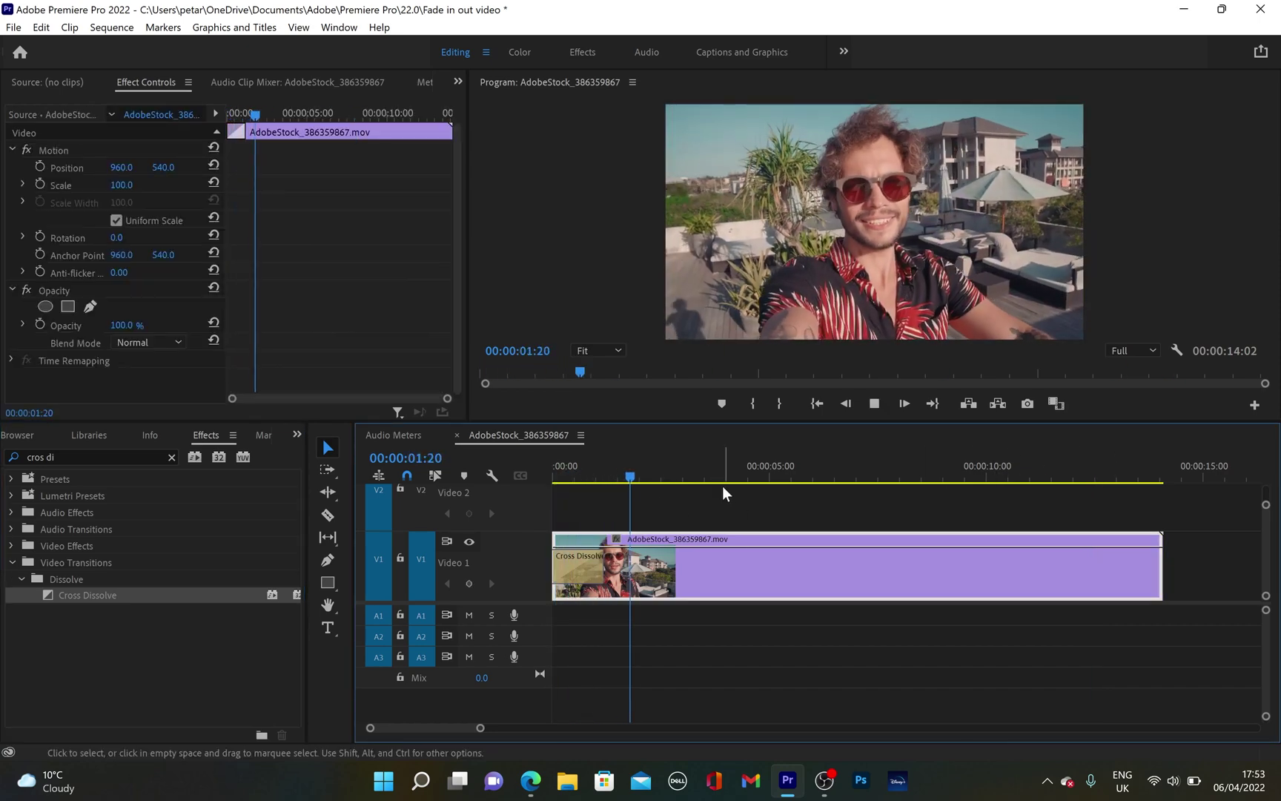
pyautogui.press('space')
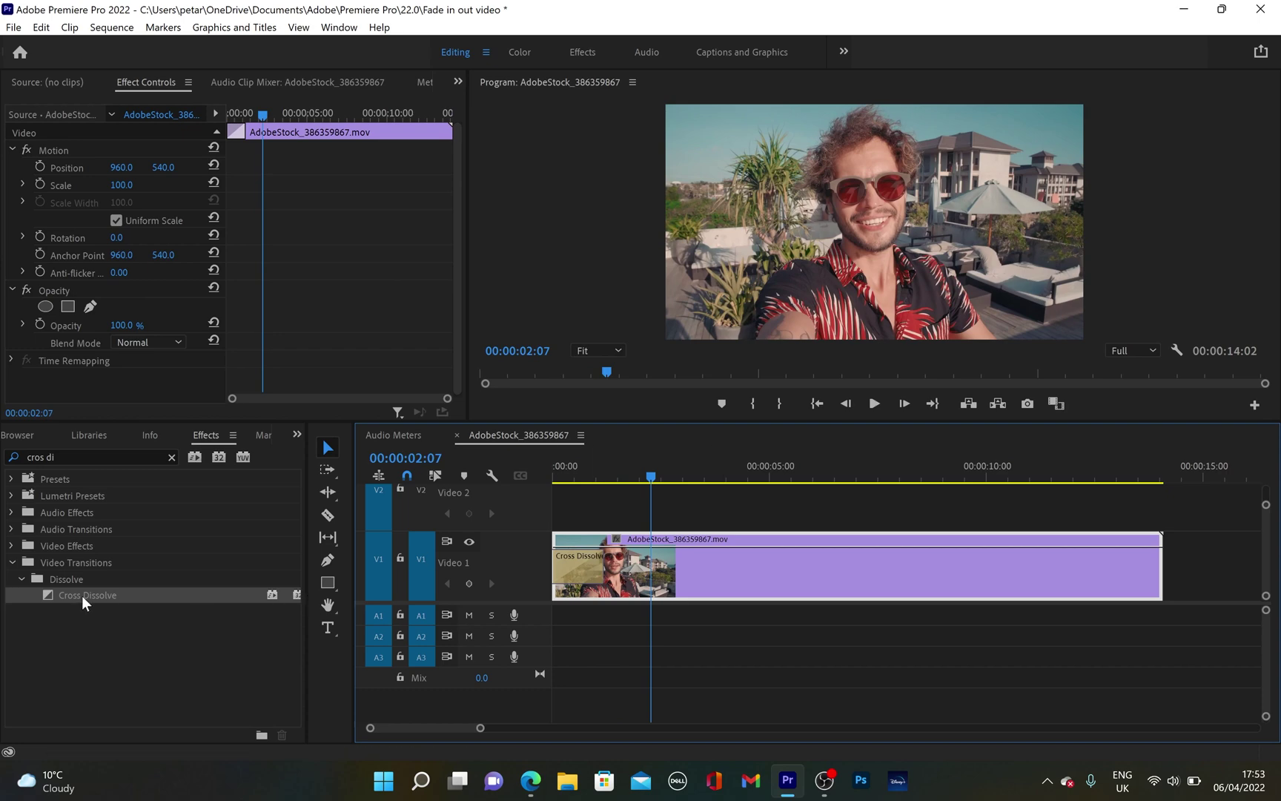
# - Add a Cross Dissolve to the clip's end, preview the fade-out, and select the opening Cross Dissolve
pyautogui.moveTo(80, 594); pyautogui.dragTo(1152, 561)
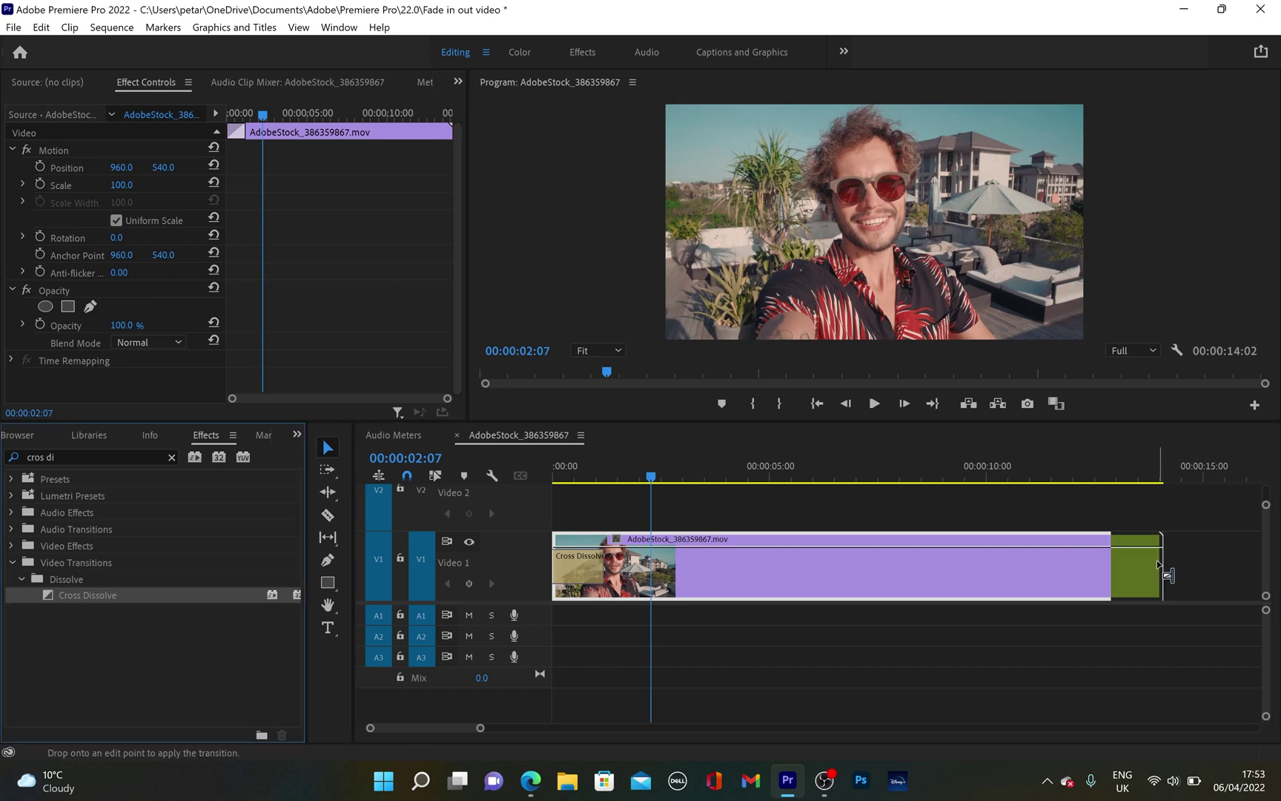
pyautogui.click(660, 475)
pyautogui.press('space')
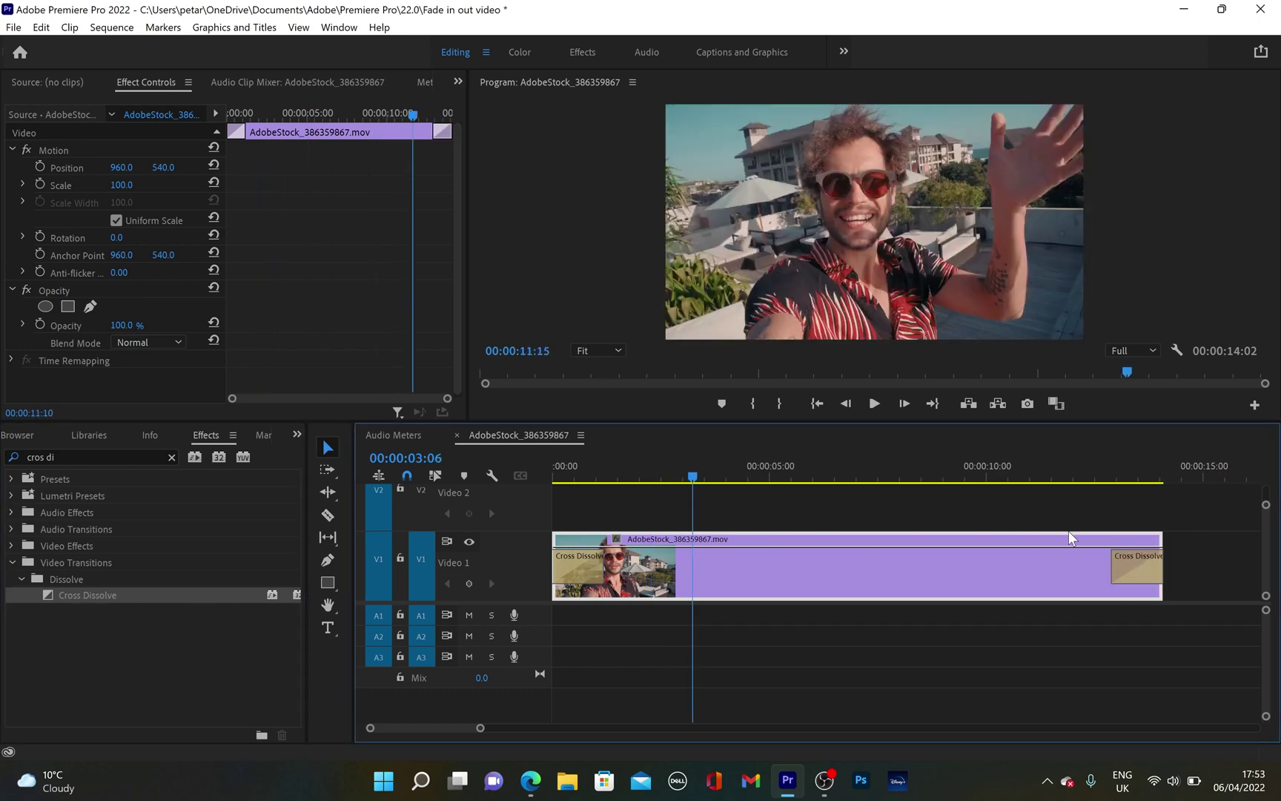
pyautogui.click(1108, 475)
pyautogui.press('space')
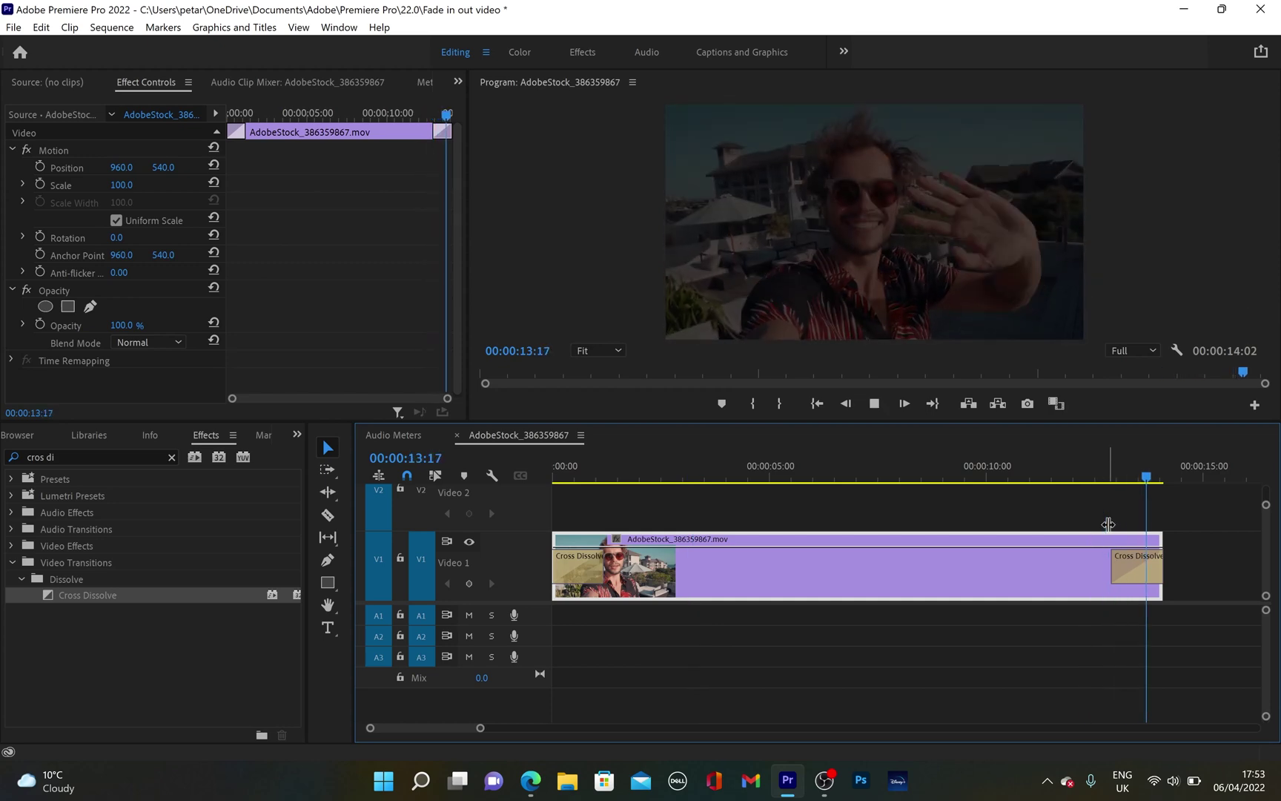
pyautogui.press('space')
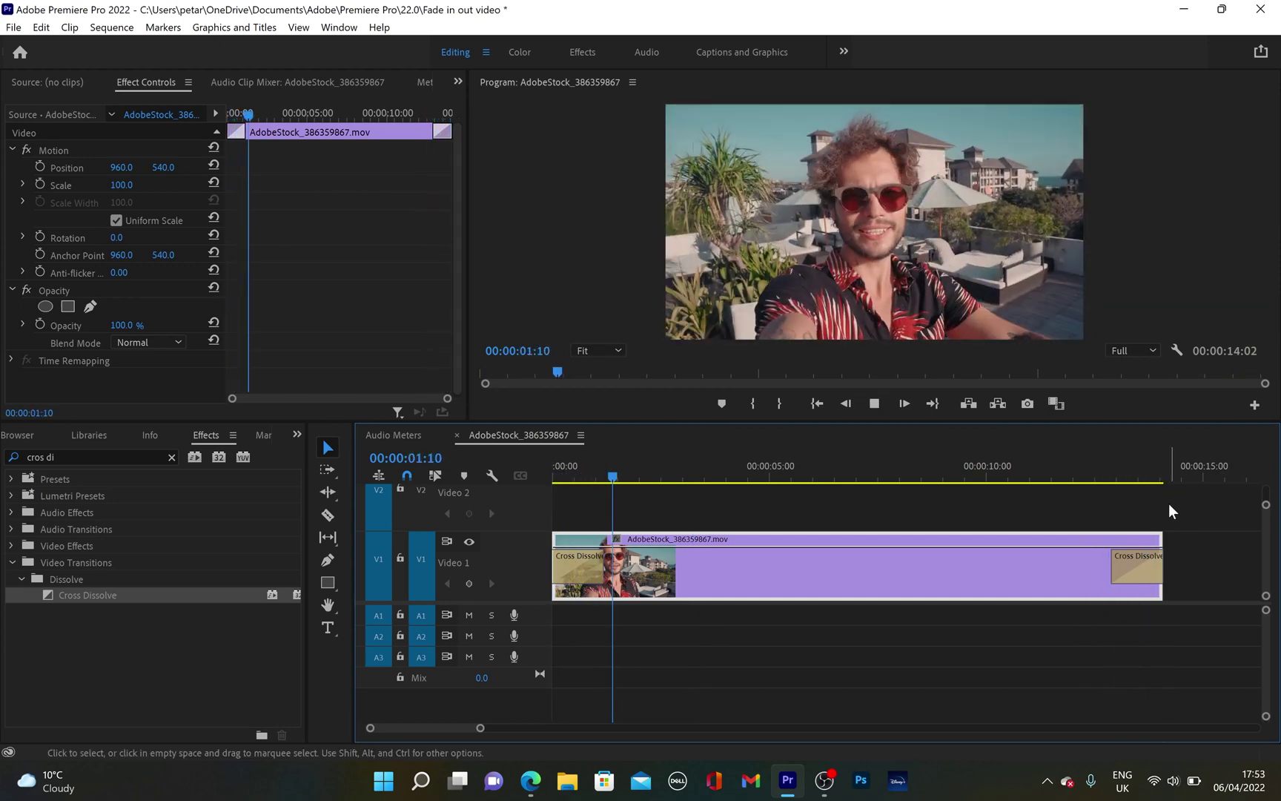
pyautogui.press('space')
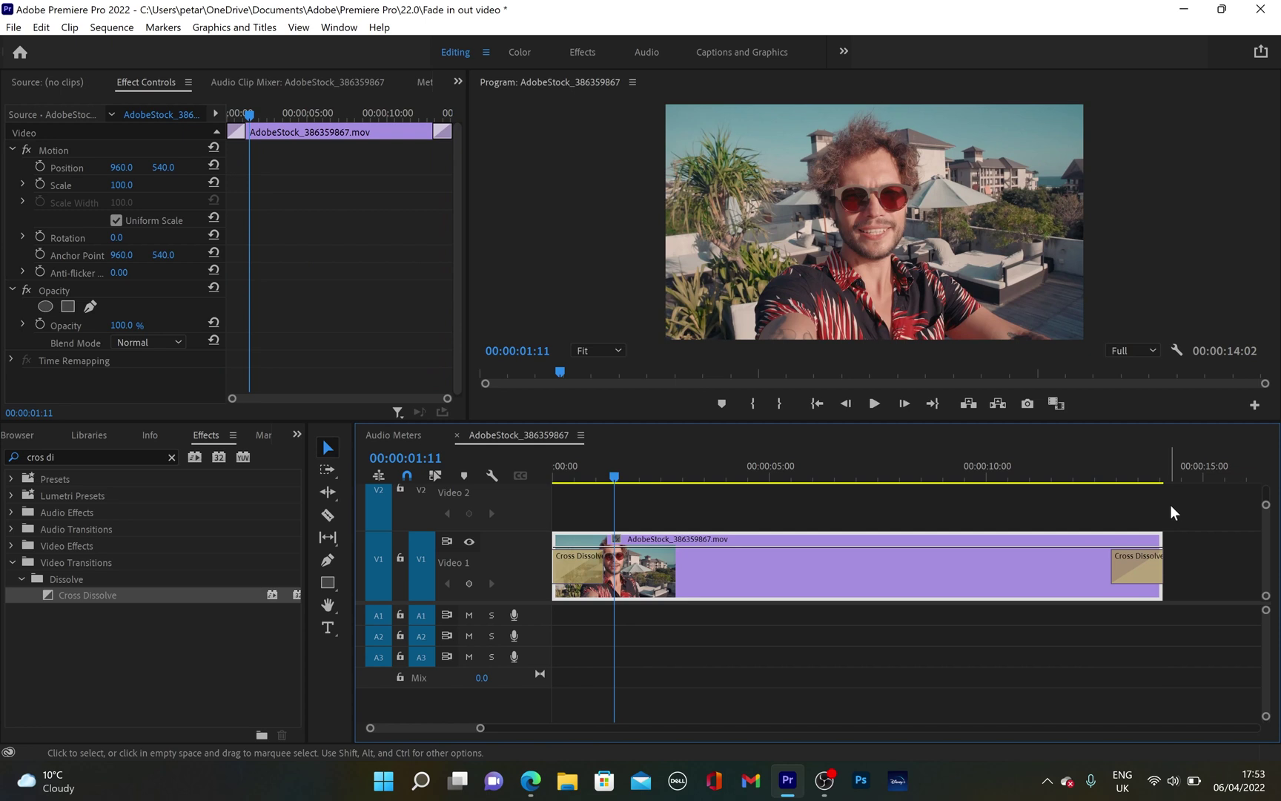
pyautogui.click(589, 569)
# - Delete the selected opening Cross Dissolve, then the ending one
pyautogui.press('Delete')
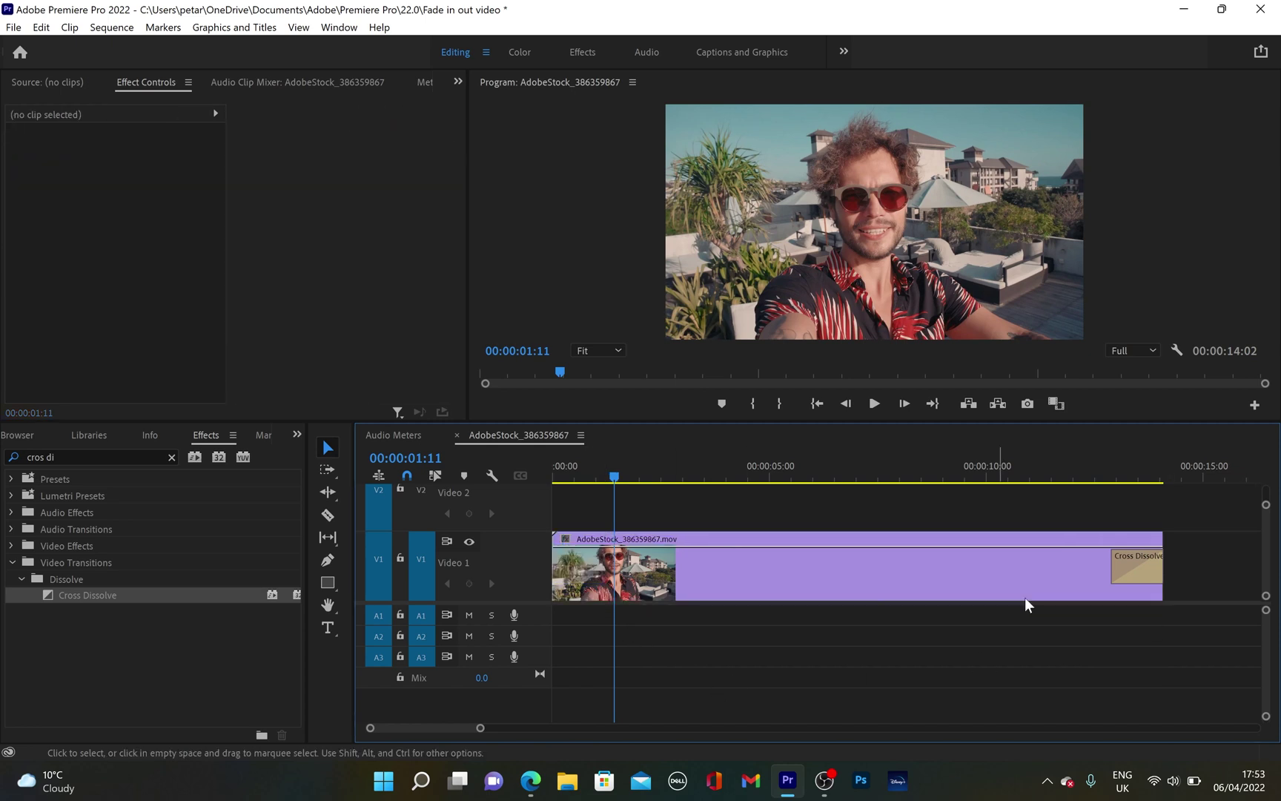
pyautogui.click(1144, 567)
pyautogui.press('Delete')
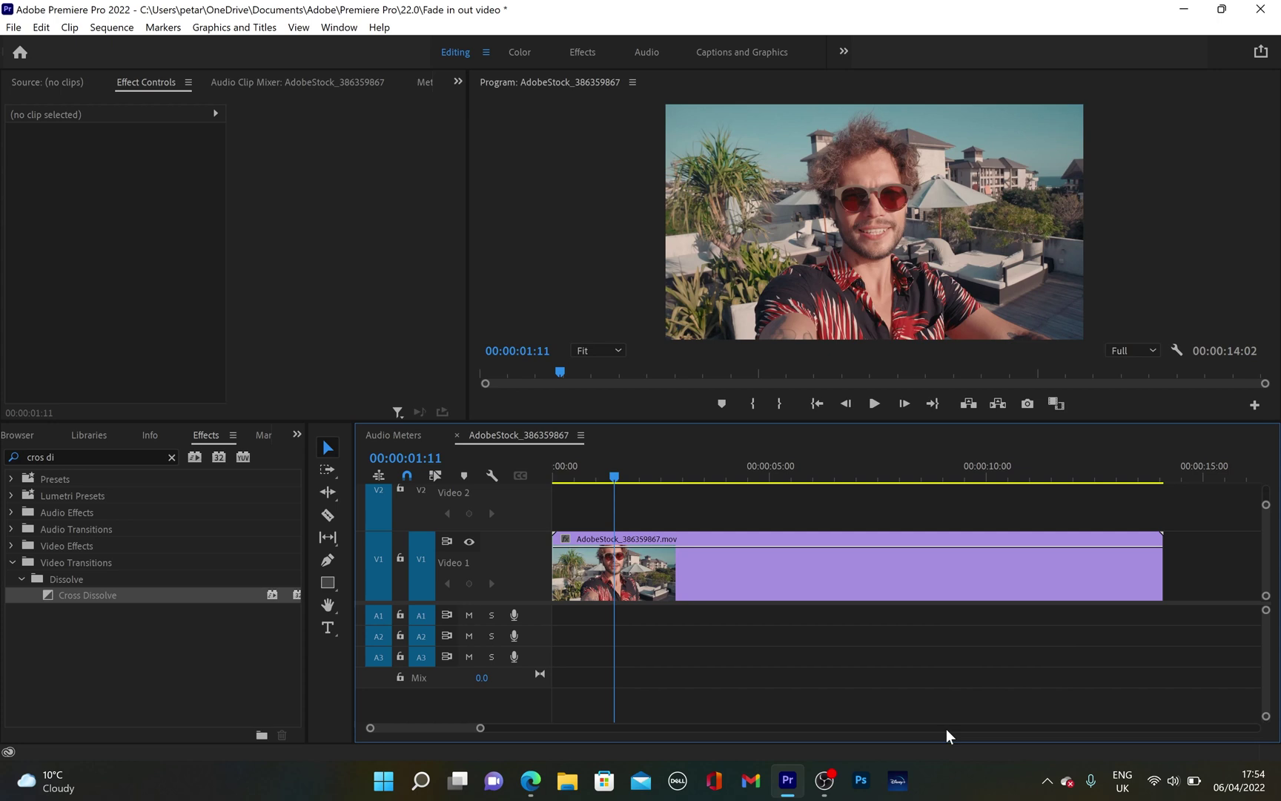
# - Enlarge the V1 track, zoom in with =, and park the playhead near 1 second 19 frames
pyautogui.click(1145, 586)
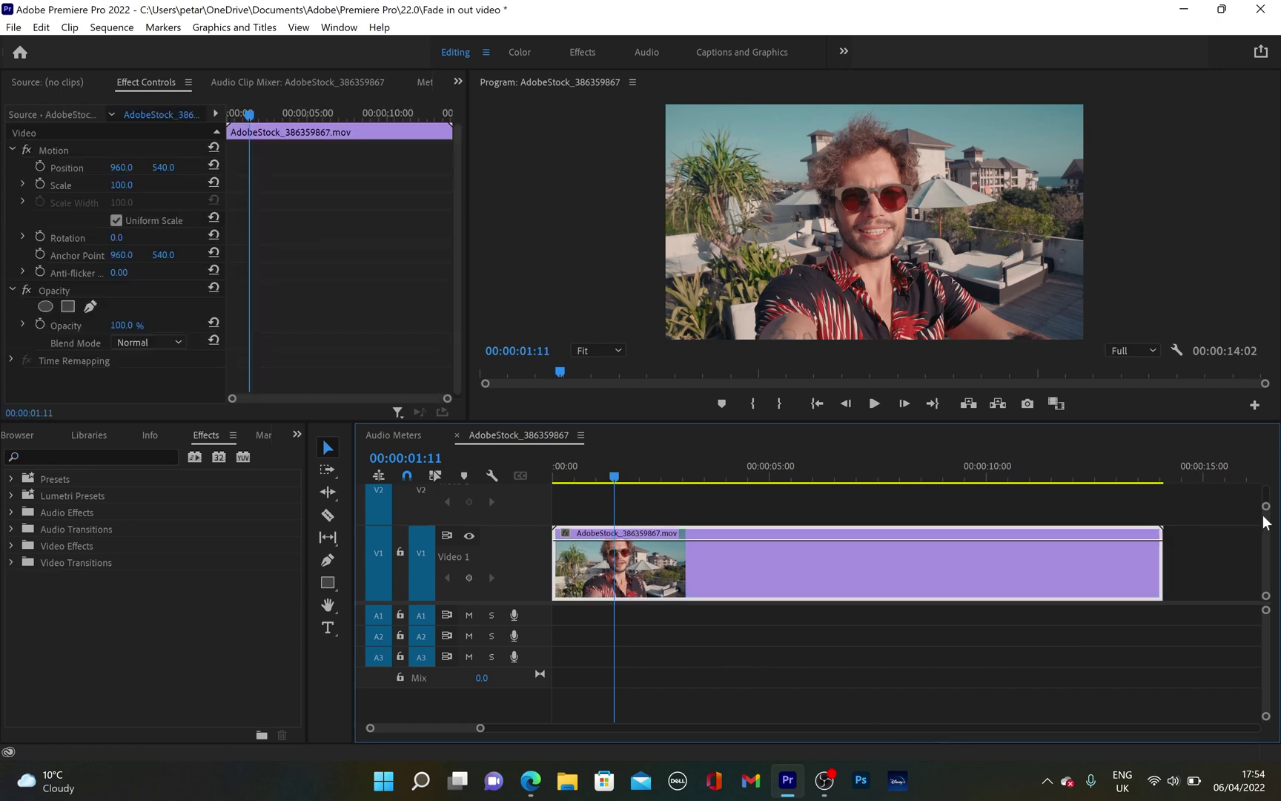
pyautogui.moveTo(1268, 511); pyautogui.dragTo(1266, 518)
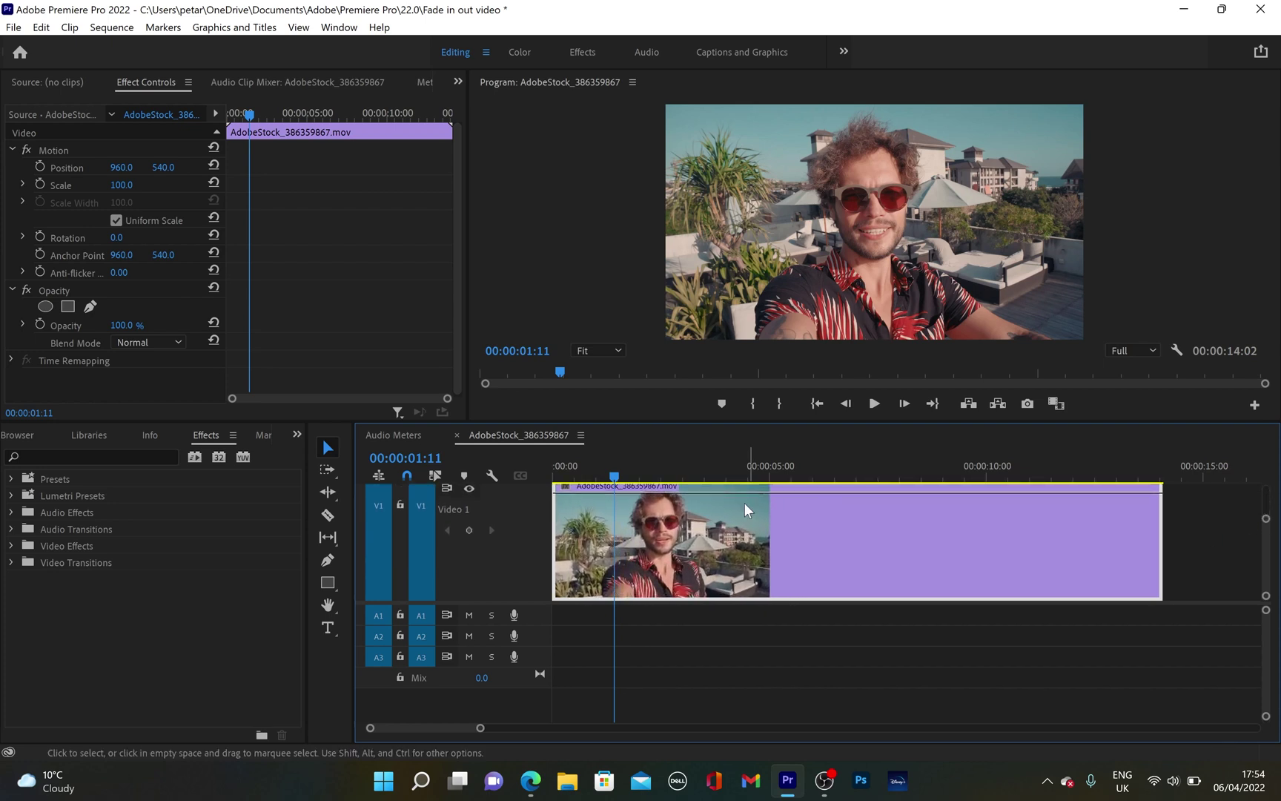
pyautogui.press('=')
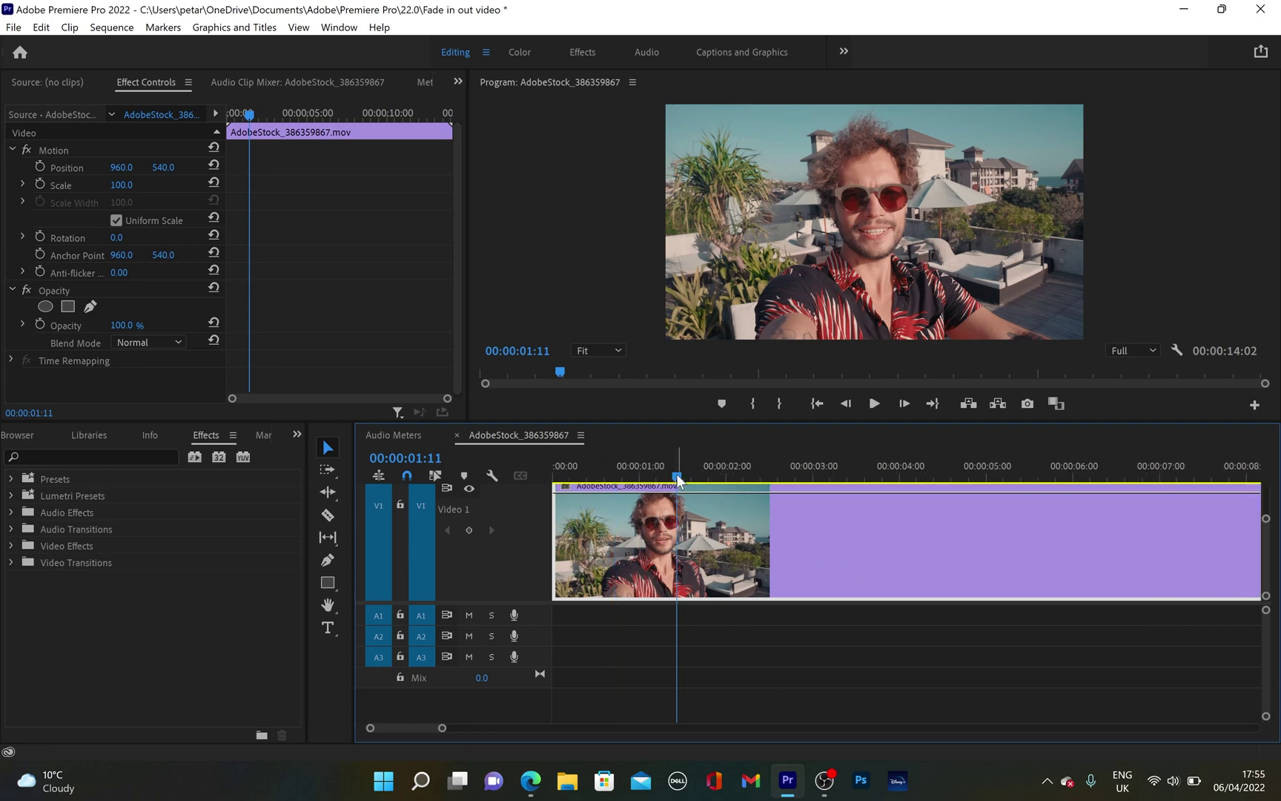
pyautogui.moveTo(703, 479); pyautogui.dragTo(707, 482)
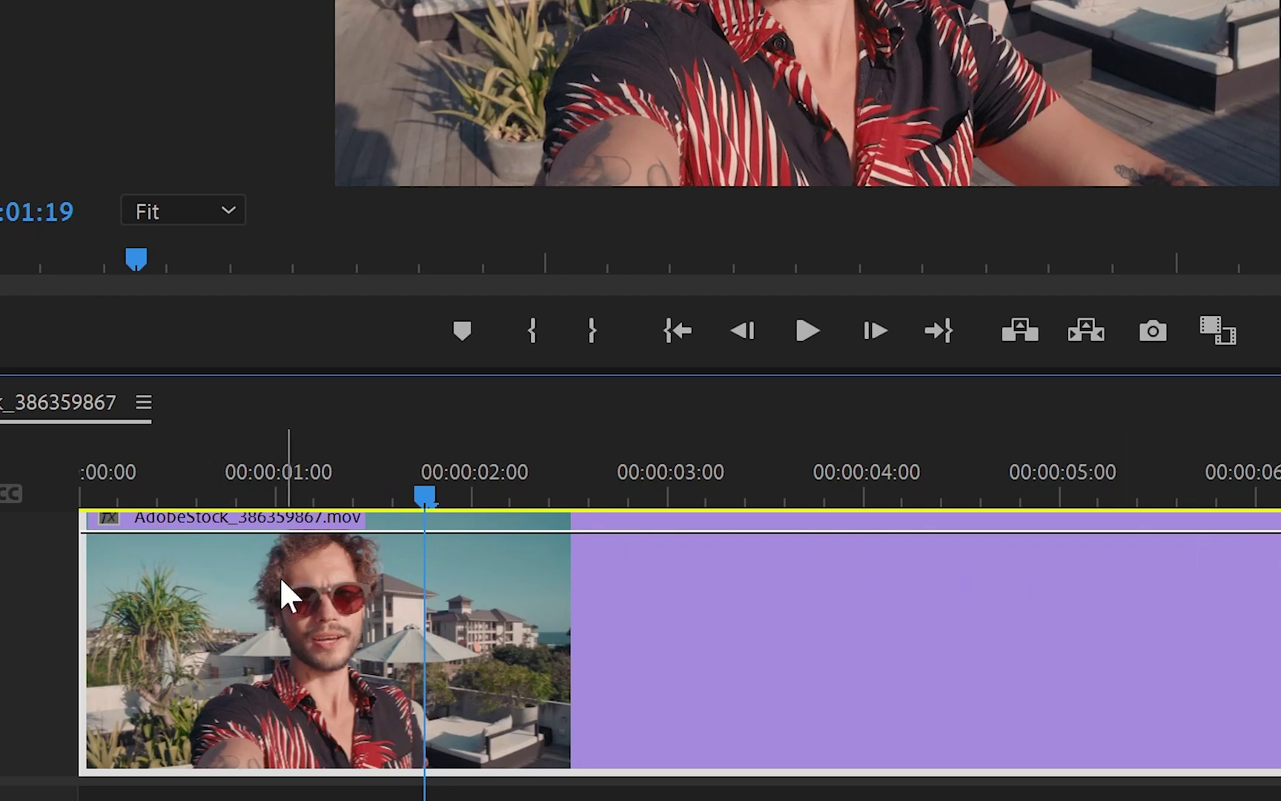
pyautogui.click(102, 523)
# - Choose Opacity > Opacity in the fx menu so the clip shows its 100 opacity line
pyautogui.moveTo(209, 607)
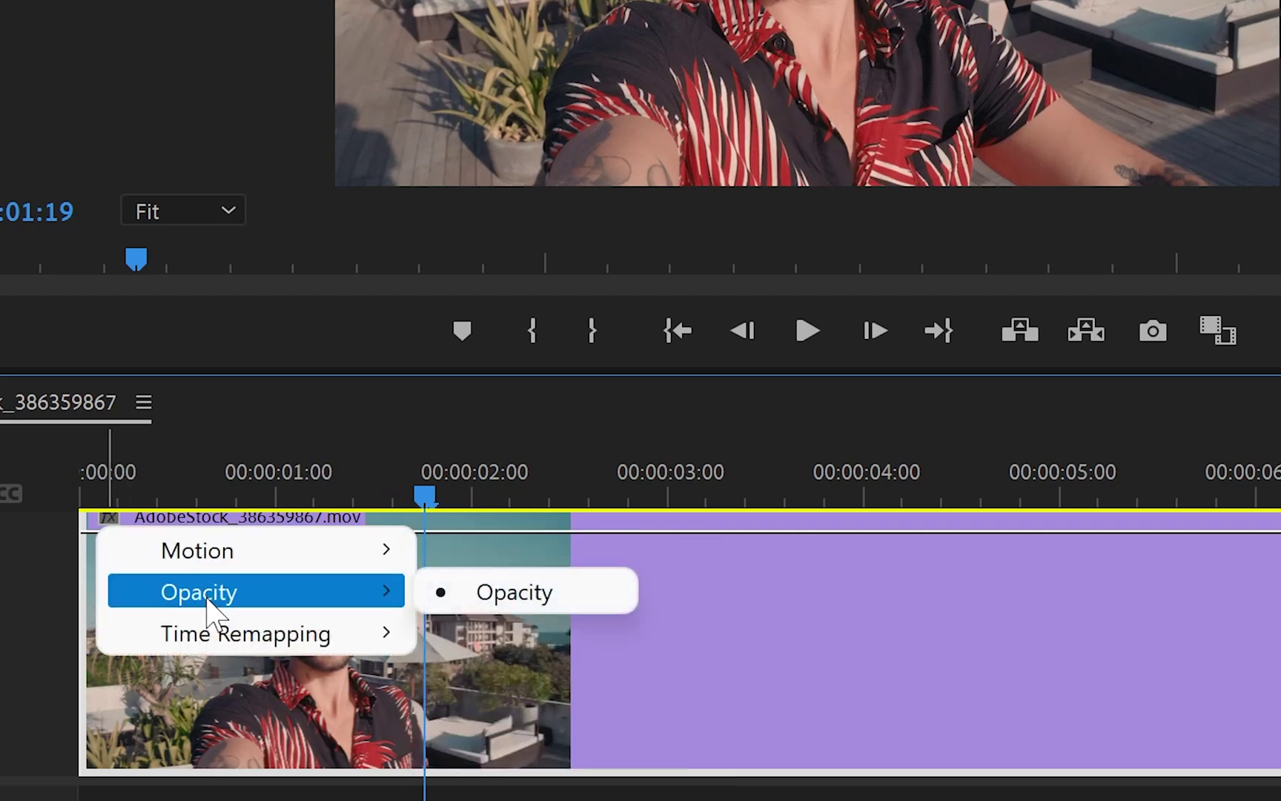
pyautogui.click(472, 593)
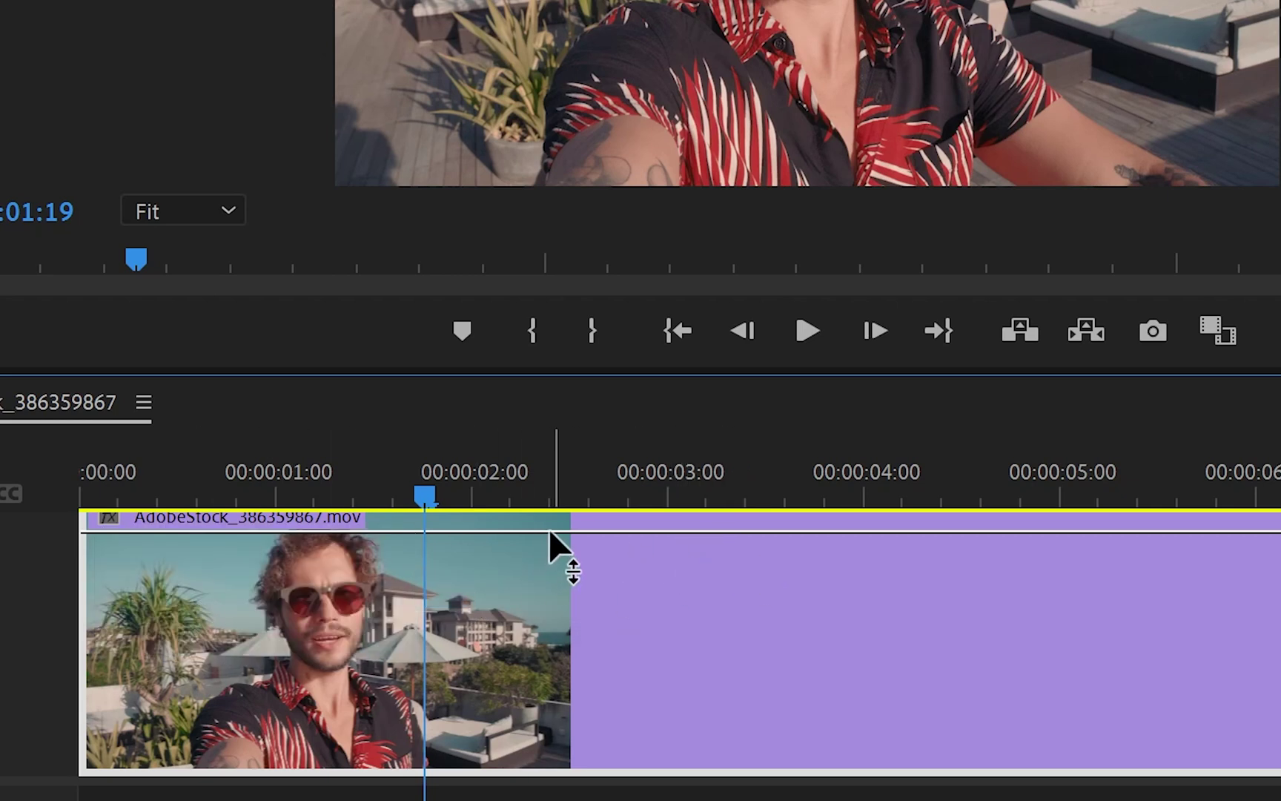
pyautogui.moveTo(549, 529)
pyautogui.scroll(1, 86, 537)
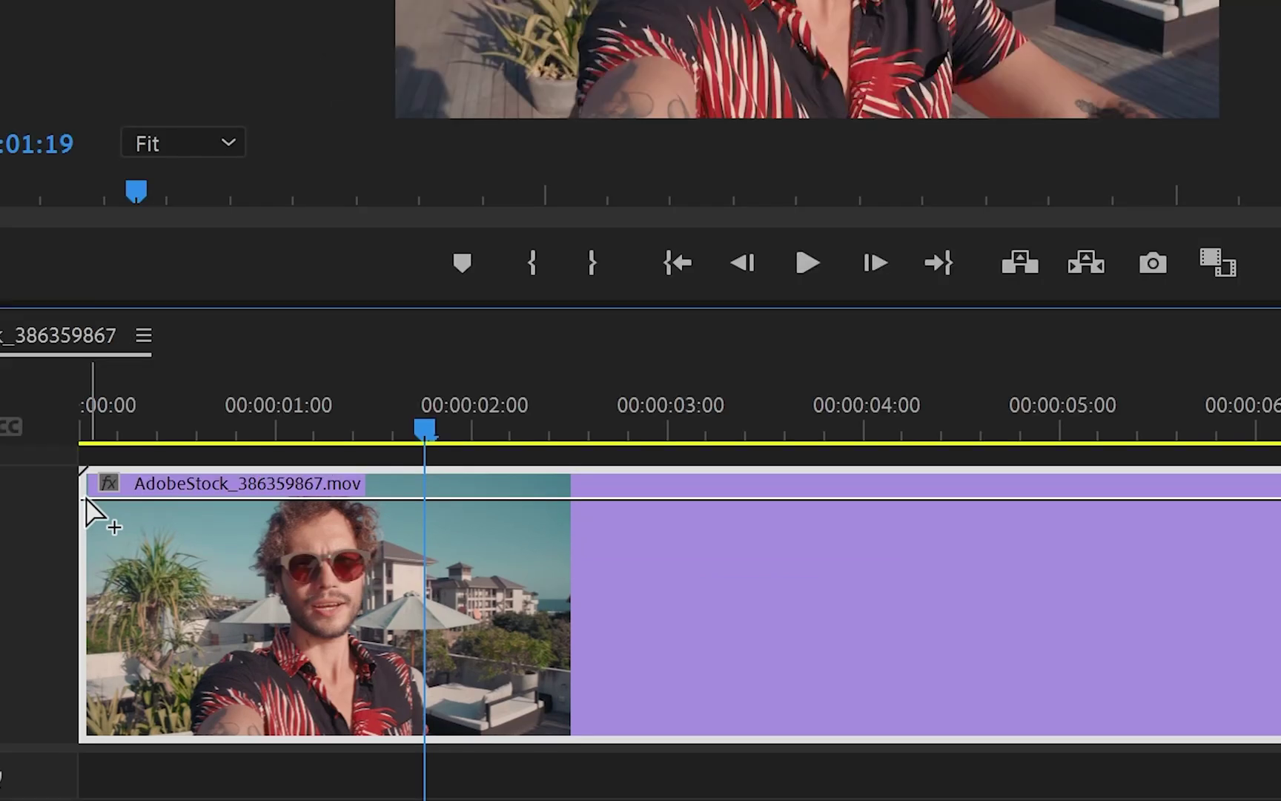
# - Add opacity keyframes at the clip's start and at 2 seconds, dragging the first down to 0%
pyautogui.moveTo(86, 512)
pyautogui.click(86, 499)
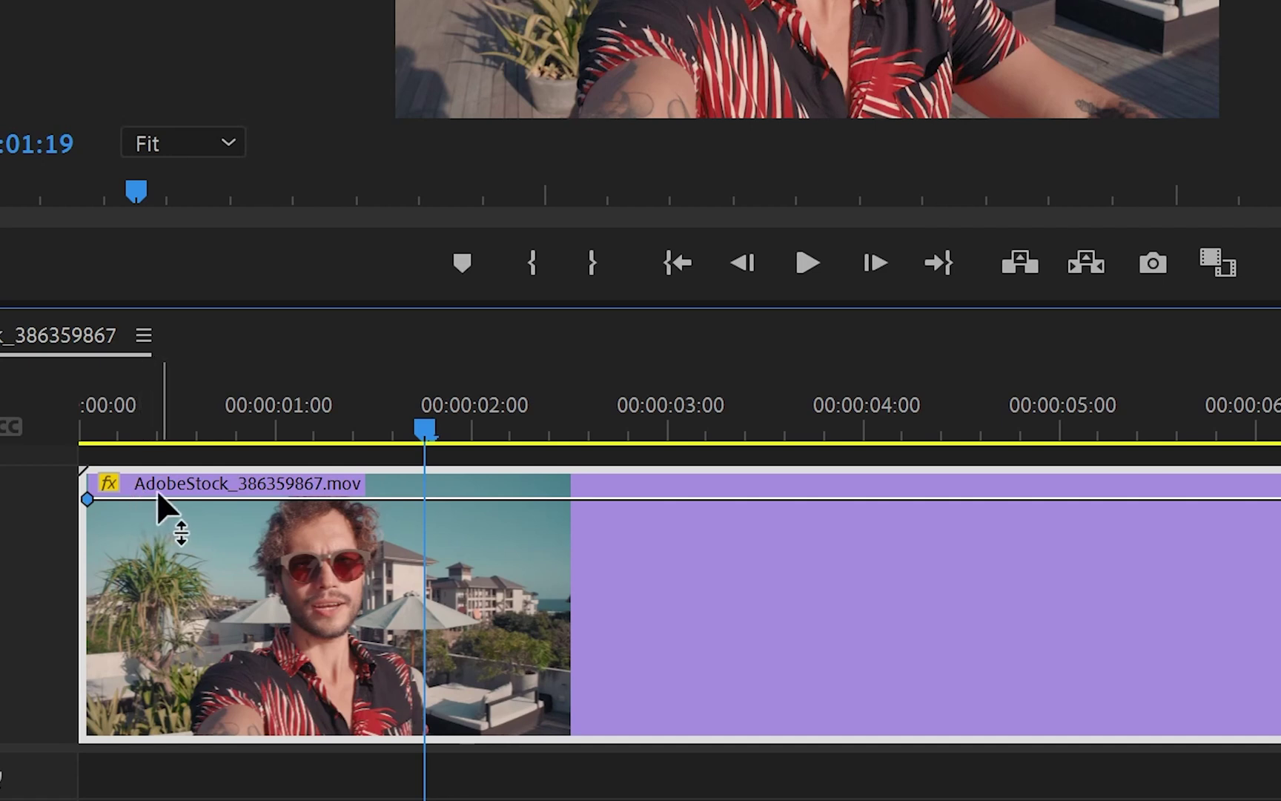
pyautogui.moveTo(442, 433); pyautogui.dragTo(476, 426)
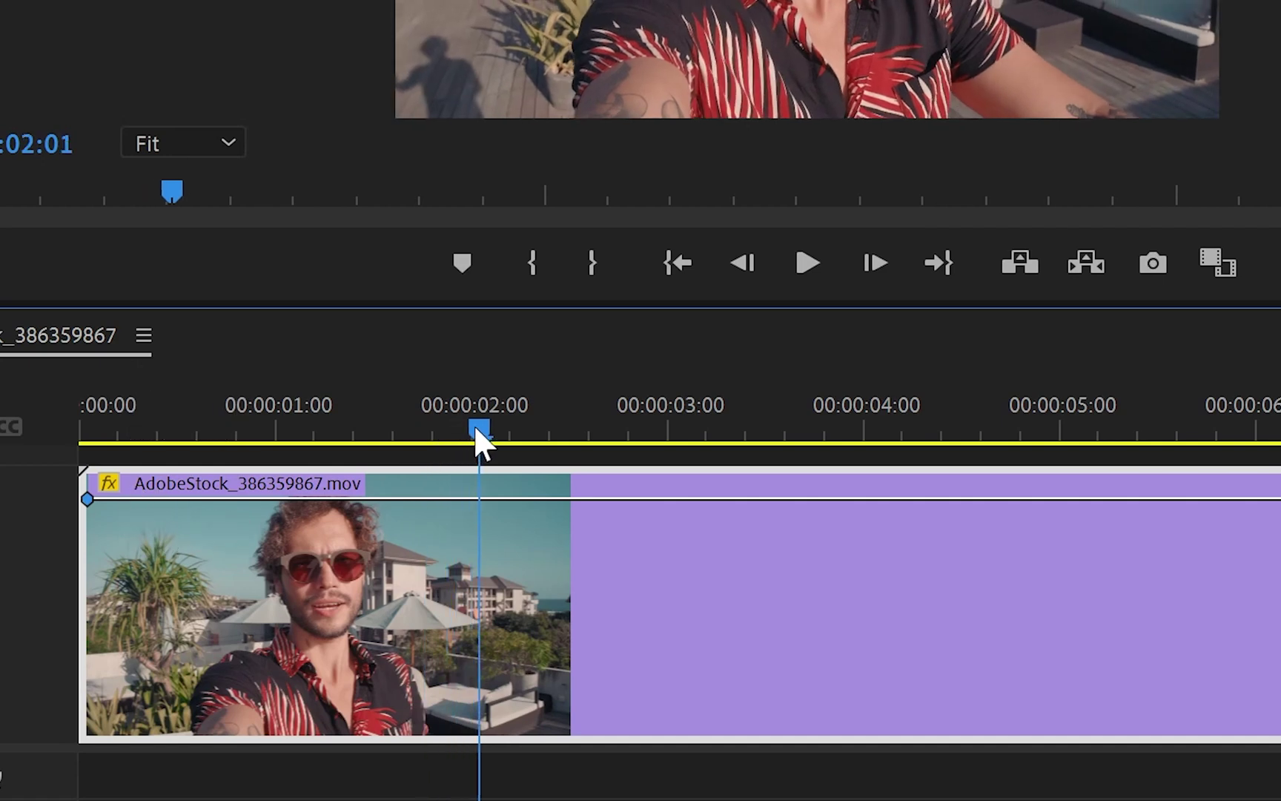
pyautogui.keyDown('ctrl'); pyautogui.click(478, 499); pyautogui.keyUp('ctrl')
pyautogui.moveTo(86, 498); pyautogui.dragTo(83, 734)
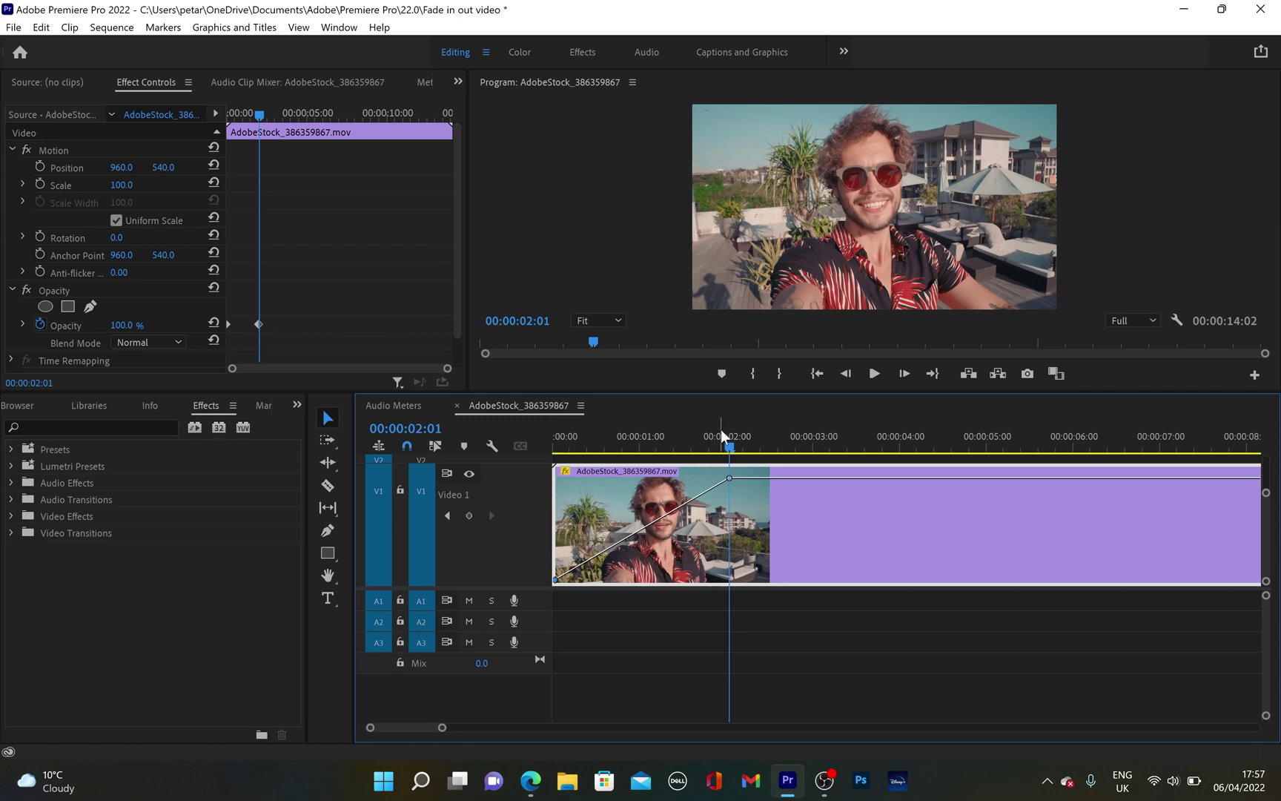
# - Play from the sequence start to preview the keyframed fade-in
pyautogui.press('Left')
pyautogui.press('Left')
pyautogui.press('Left')
pyautogui.press('Home')
pyautogui.press('space')
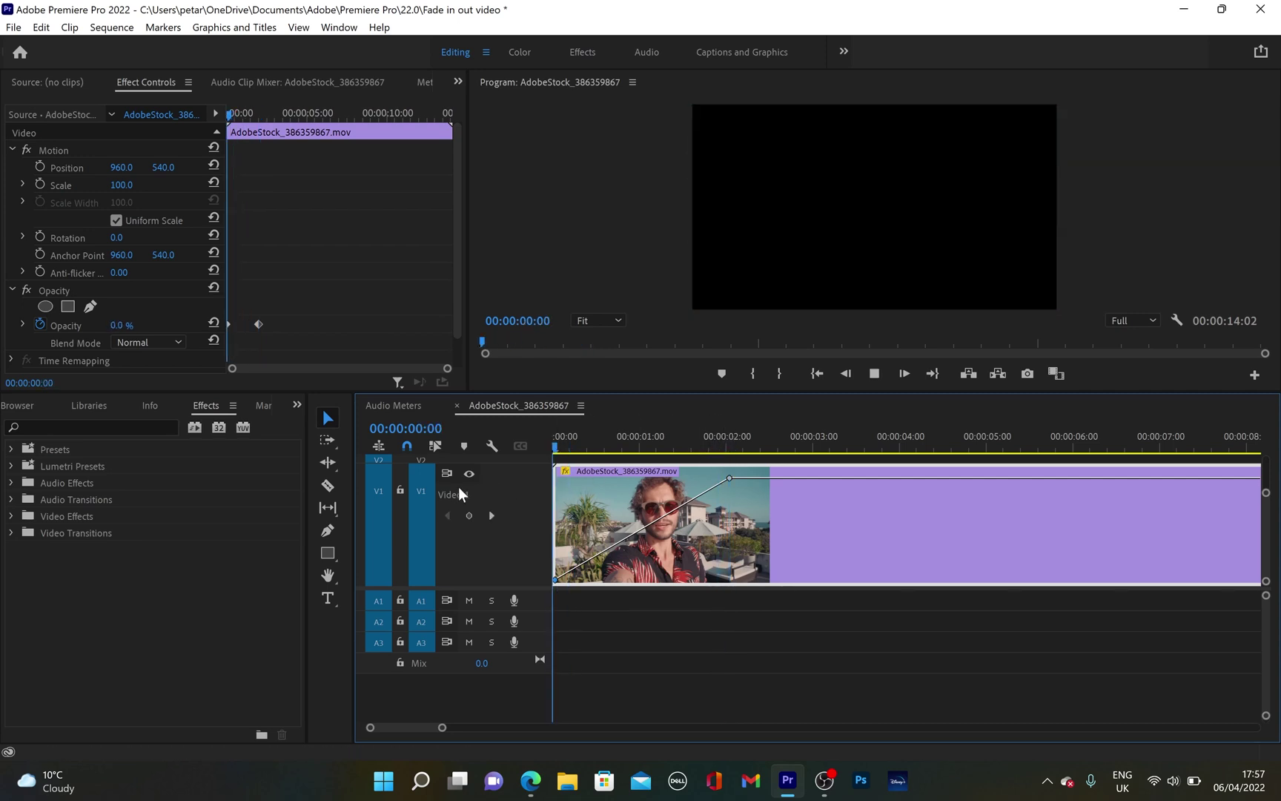
pyautogui.press('space')
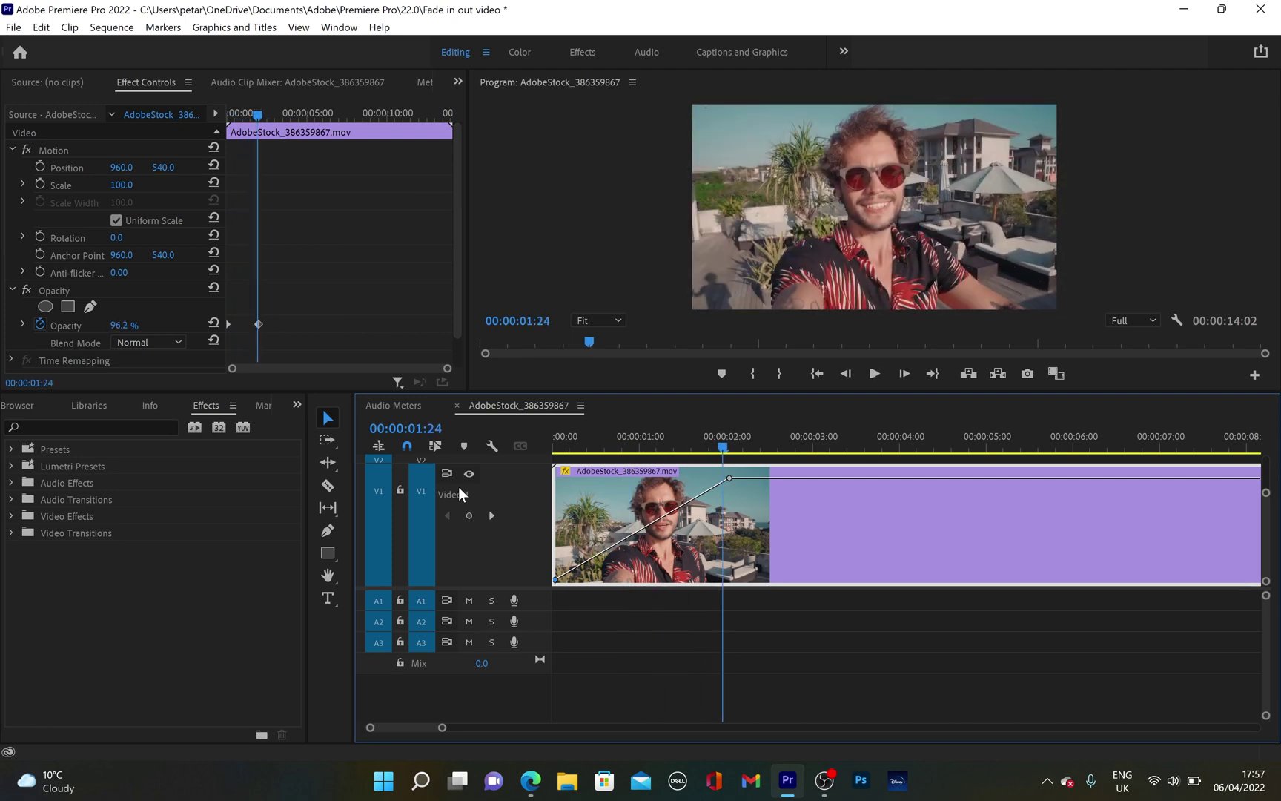
pyautogui.click(792, 438)
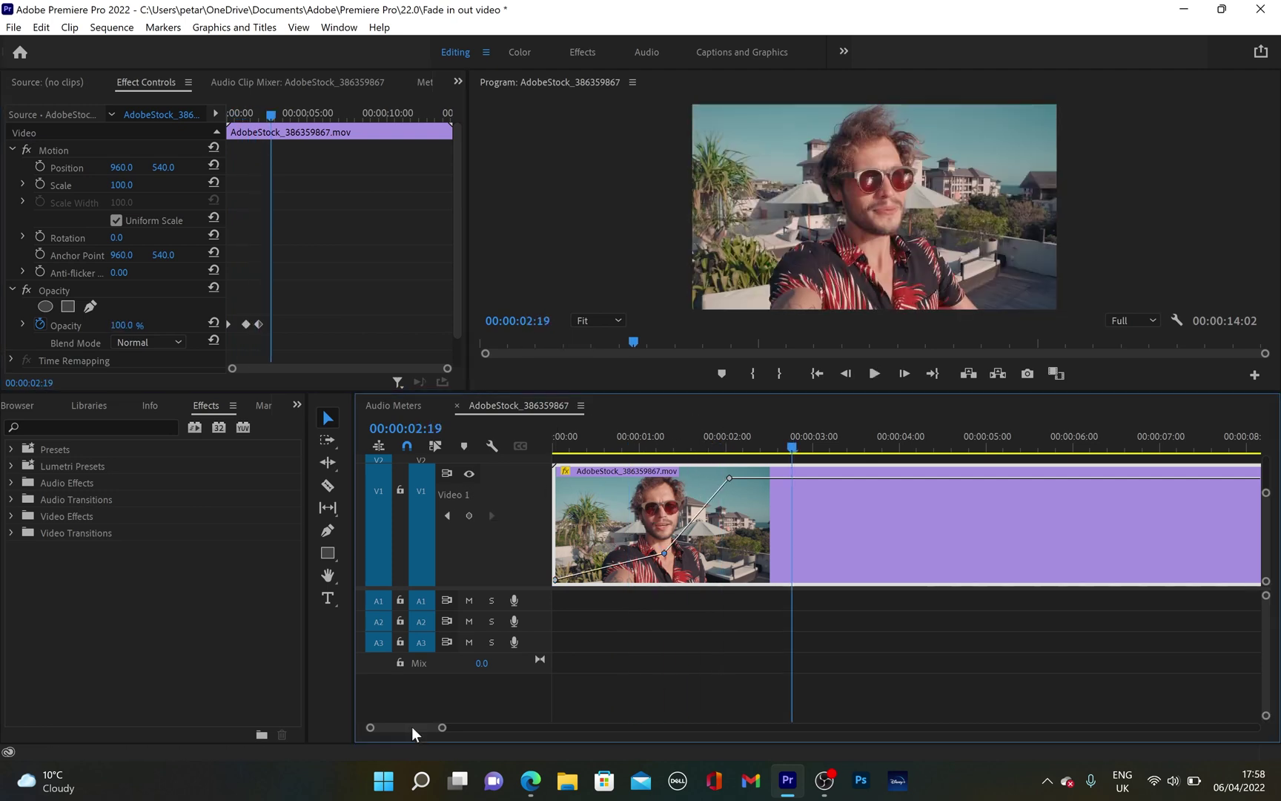
pyautogui.moveTo(412, 726); pyautogui.dragTo(422, 731)
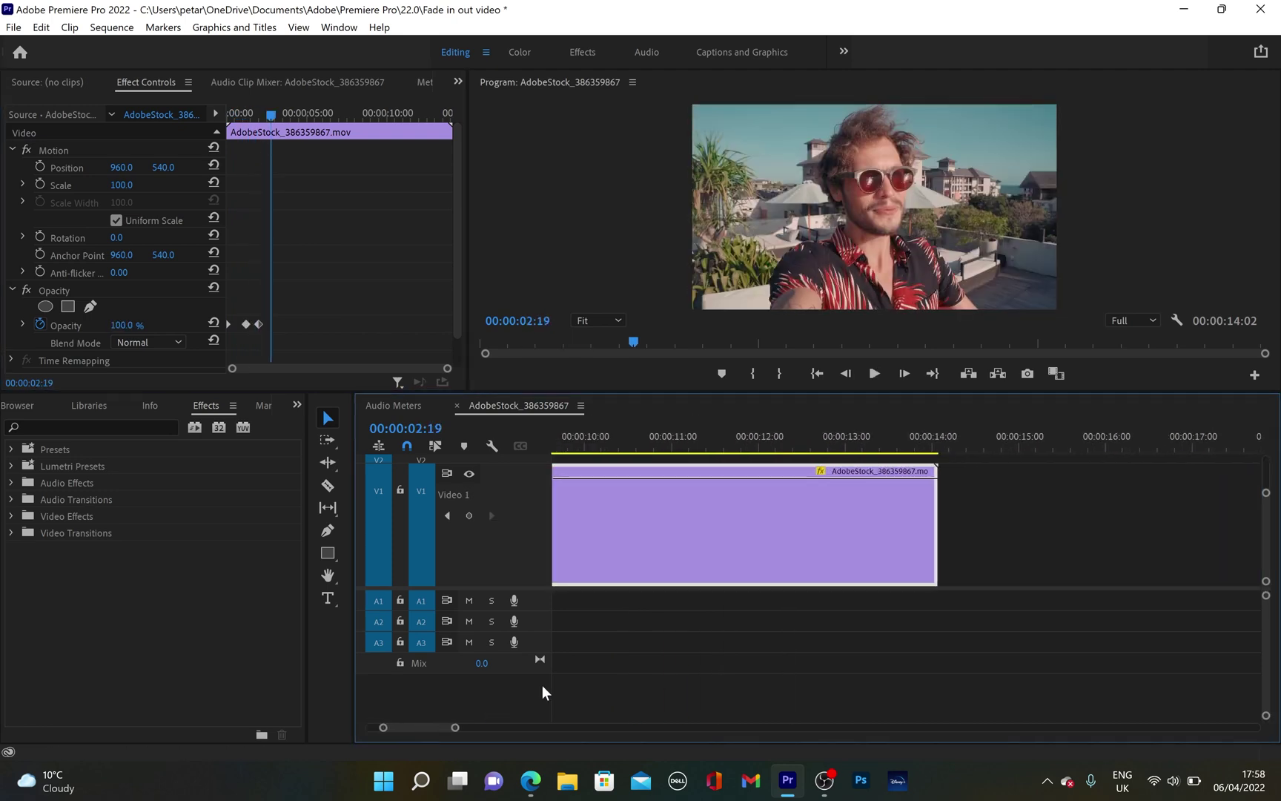
# - Add opacity keyframes near 13 s and at the clip's end, dropping the last toward 0% at 00:00:14:02
pyautogui.keyDown('ctrl'); pyautogui.click(805, 477); pyautogui.keyUp('ctrl')
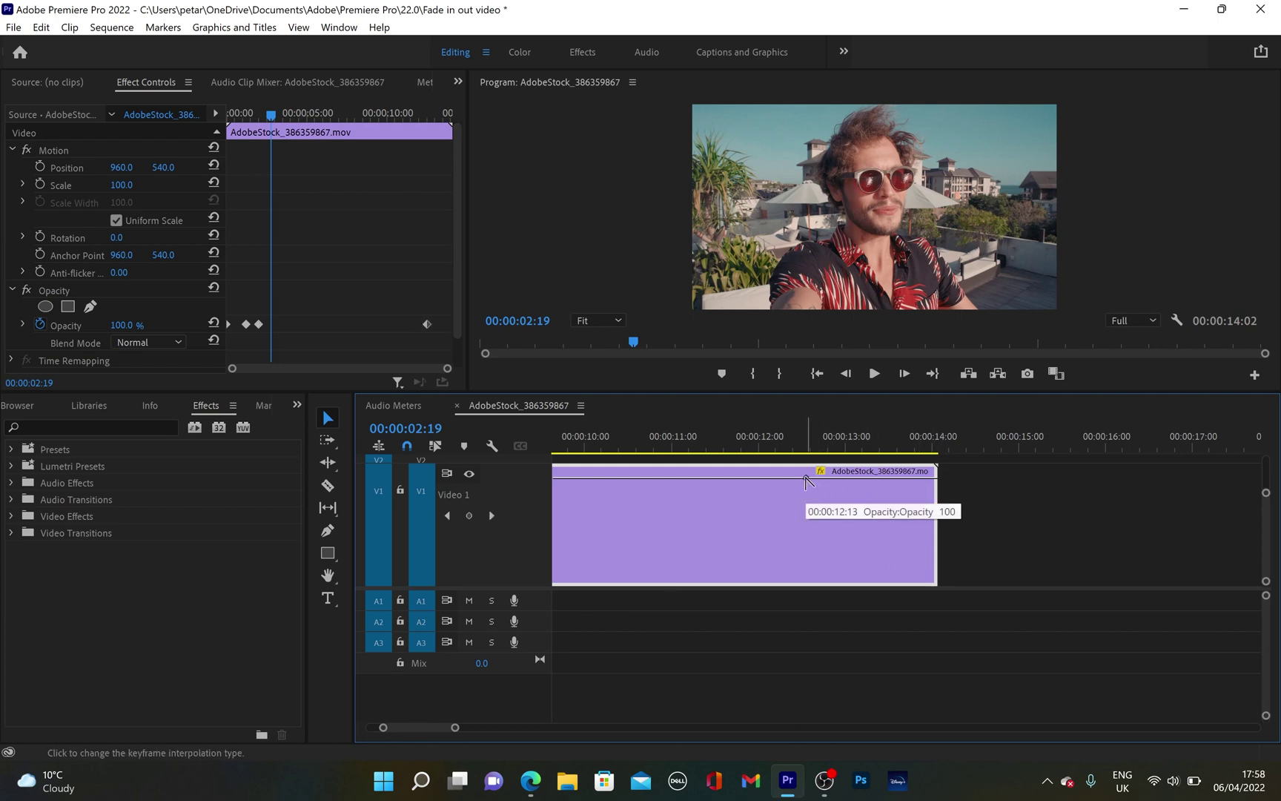
pyautogui.keyDown('ctrl'); pyautogui.click(936, 480); pyautogui.keyUp('ctrl')
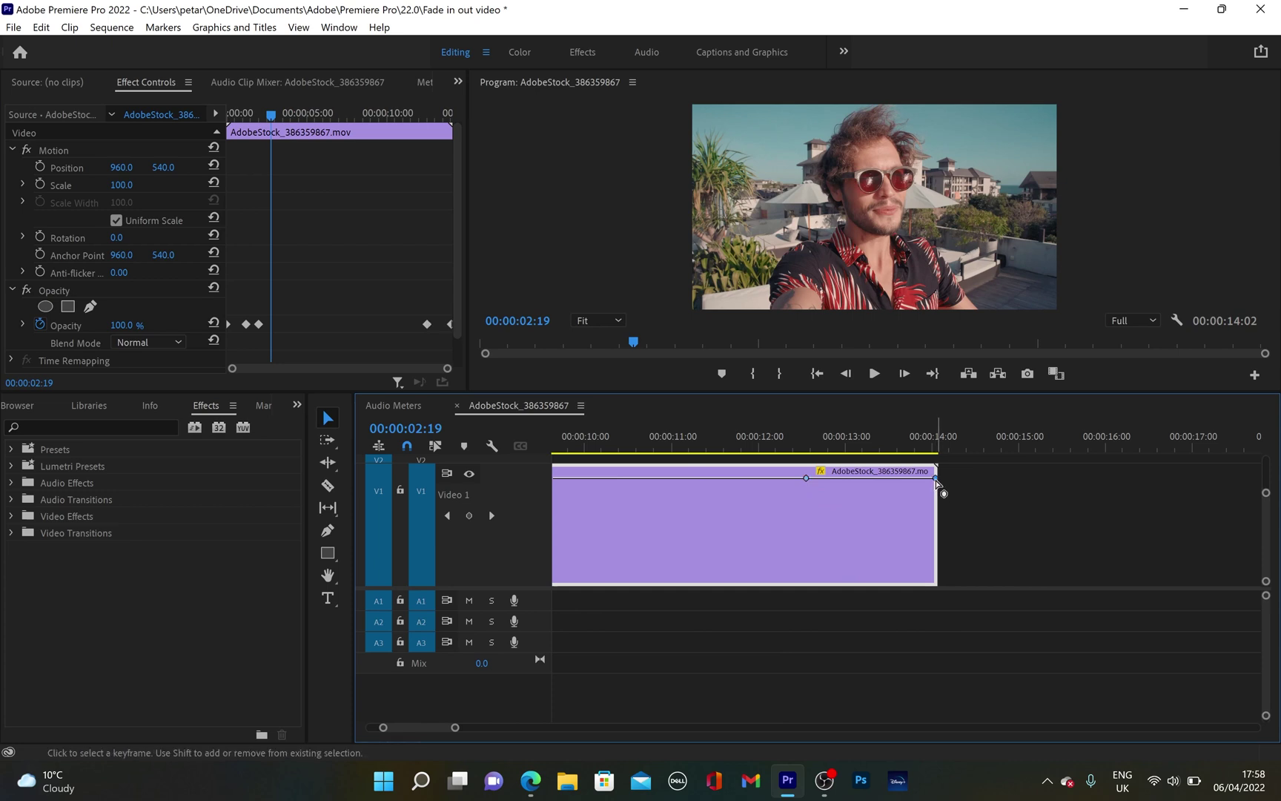
pyautogui.moveTo(937, 480); pyautogui.dragTo(936, 579)
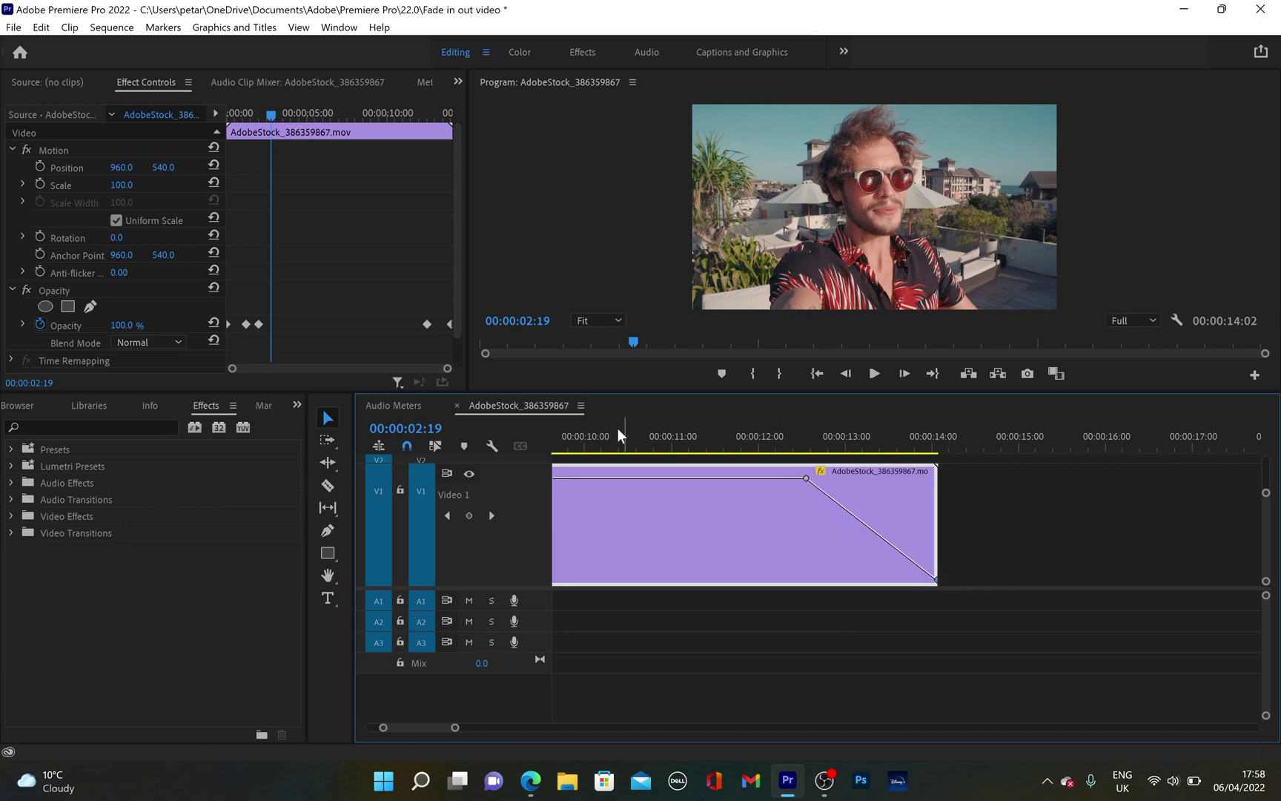
pyautogui.click(644, 437)
pyautogui.press('space')
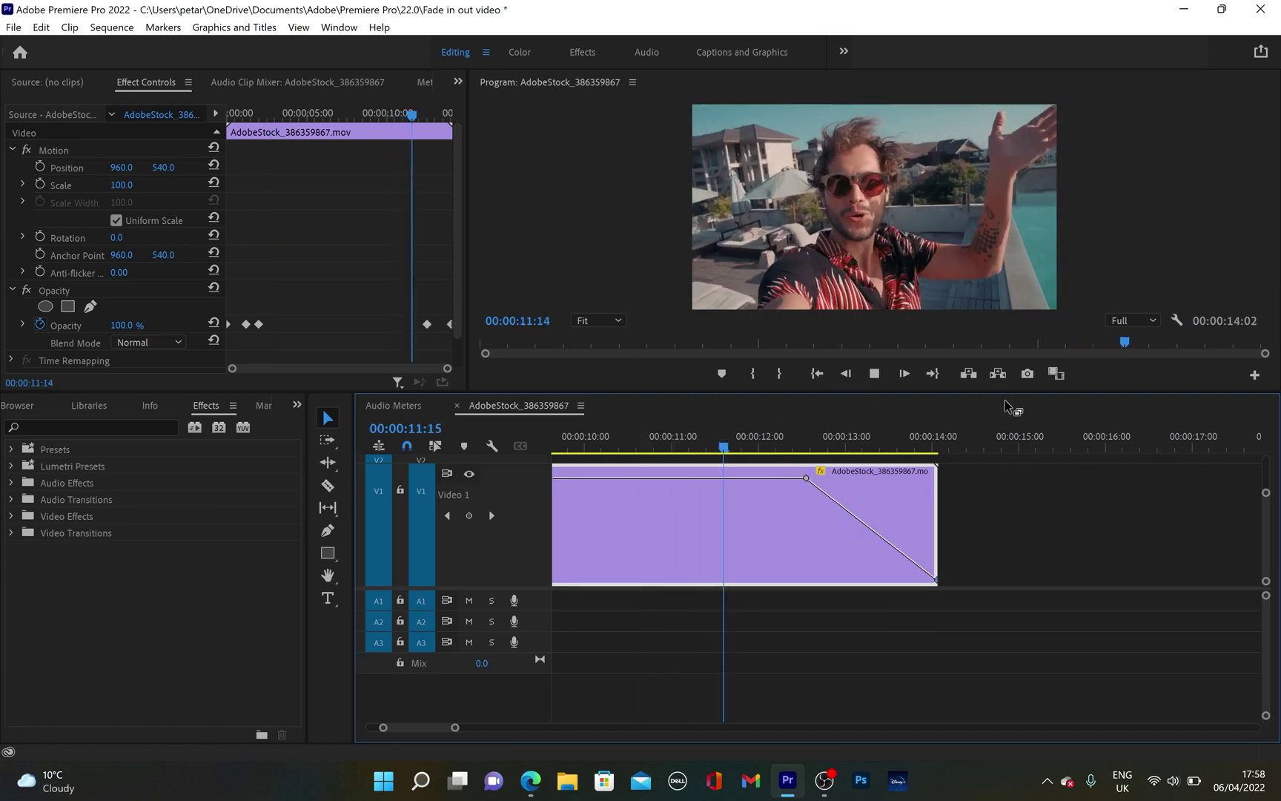